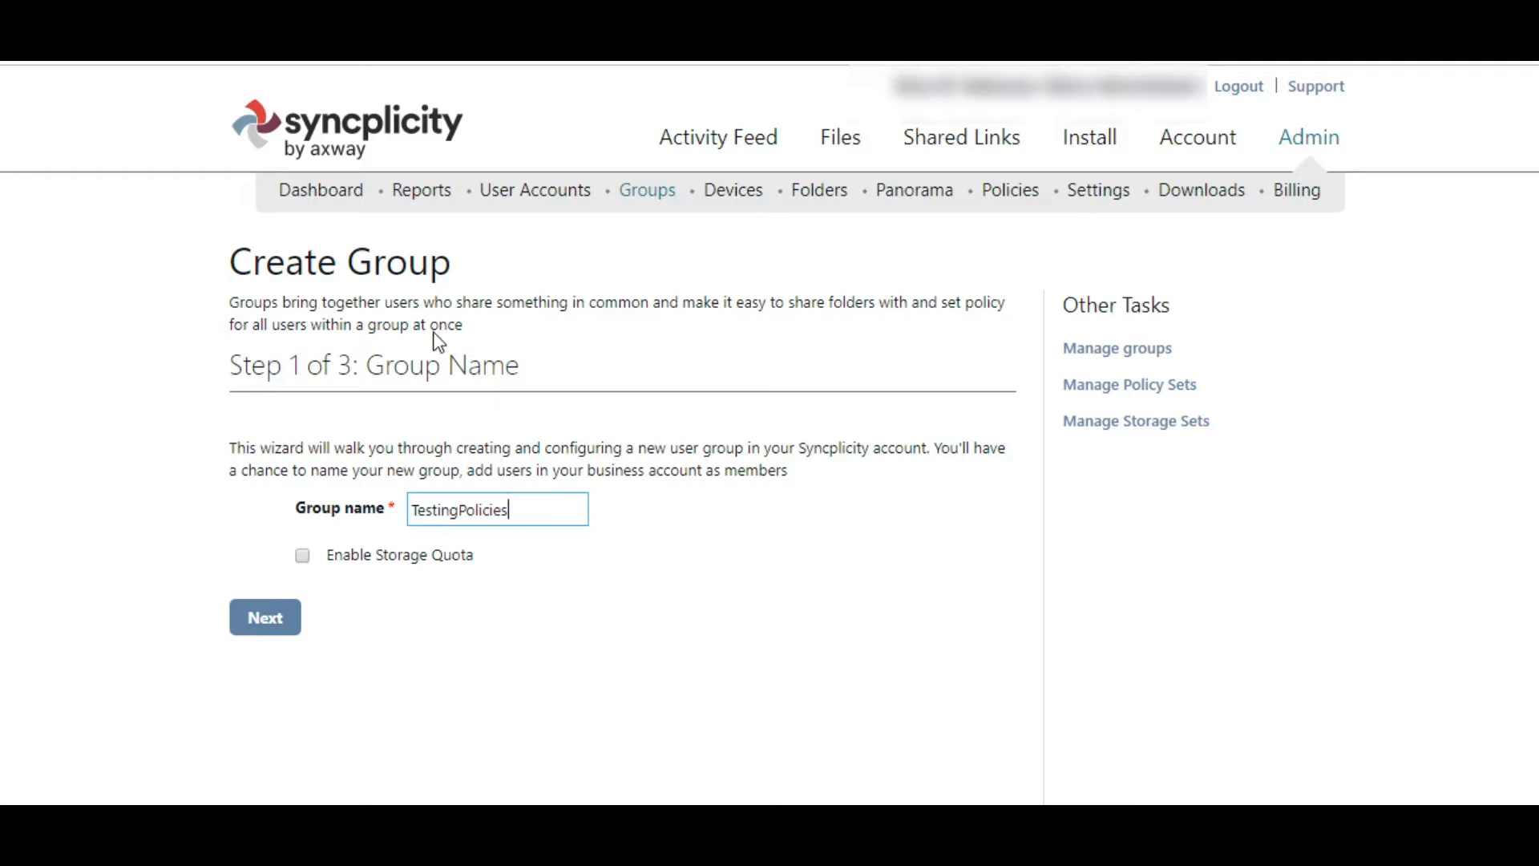
Add the matching user as a member of the TestingPolicies group and check the selection in the company directory.
{"action": "left_click", "coordinate": [247, 629]}
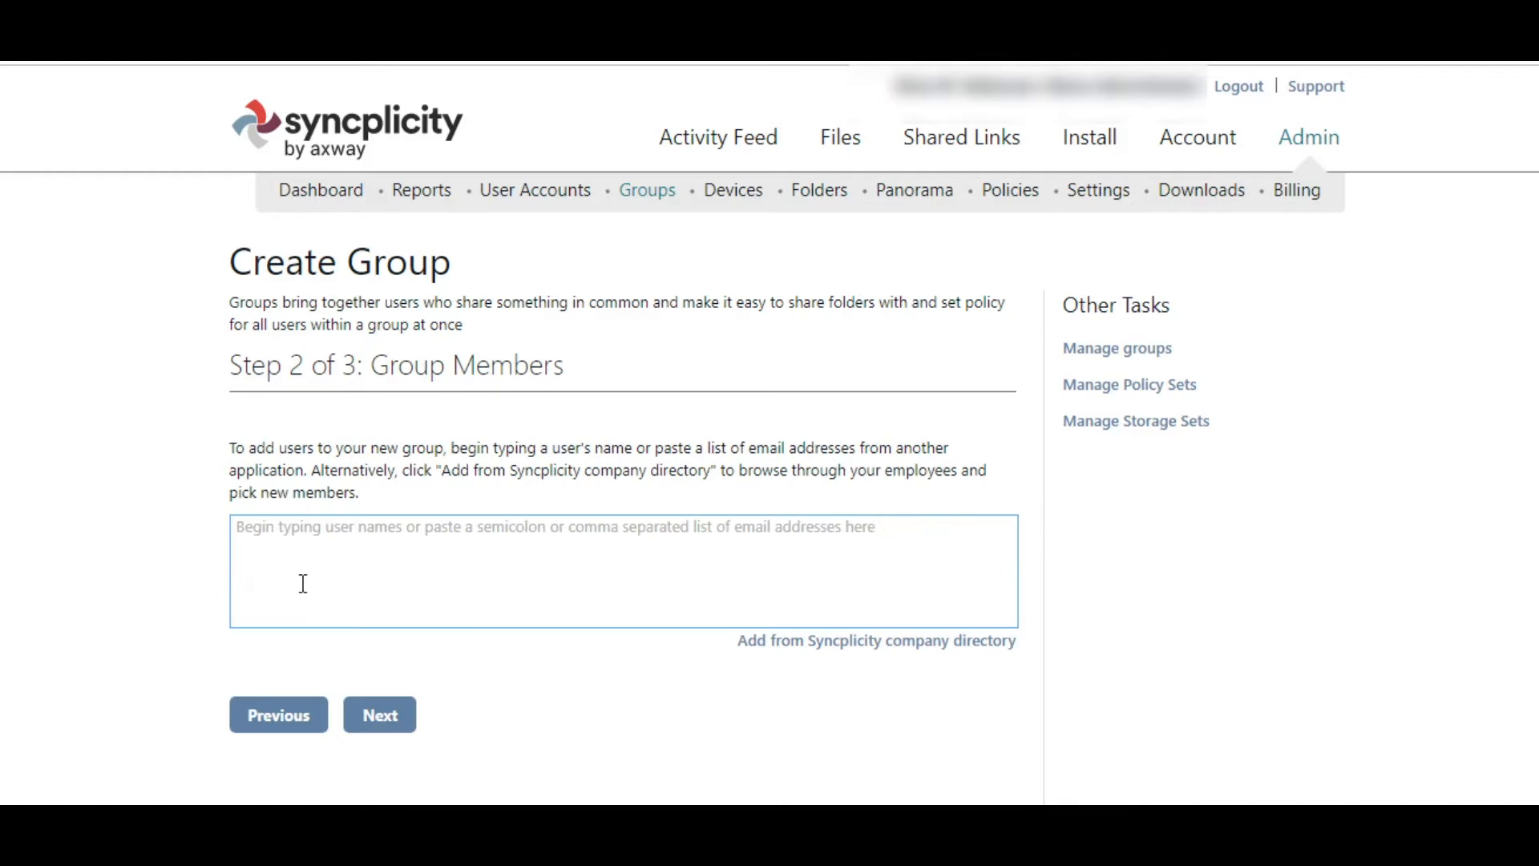
{"action": "left_click", "coordinate": [304, 584]}
{"action": "type", "text": "brian"}
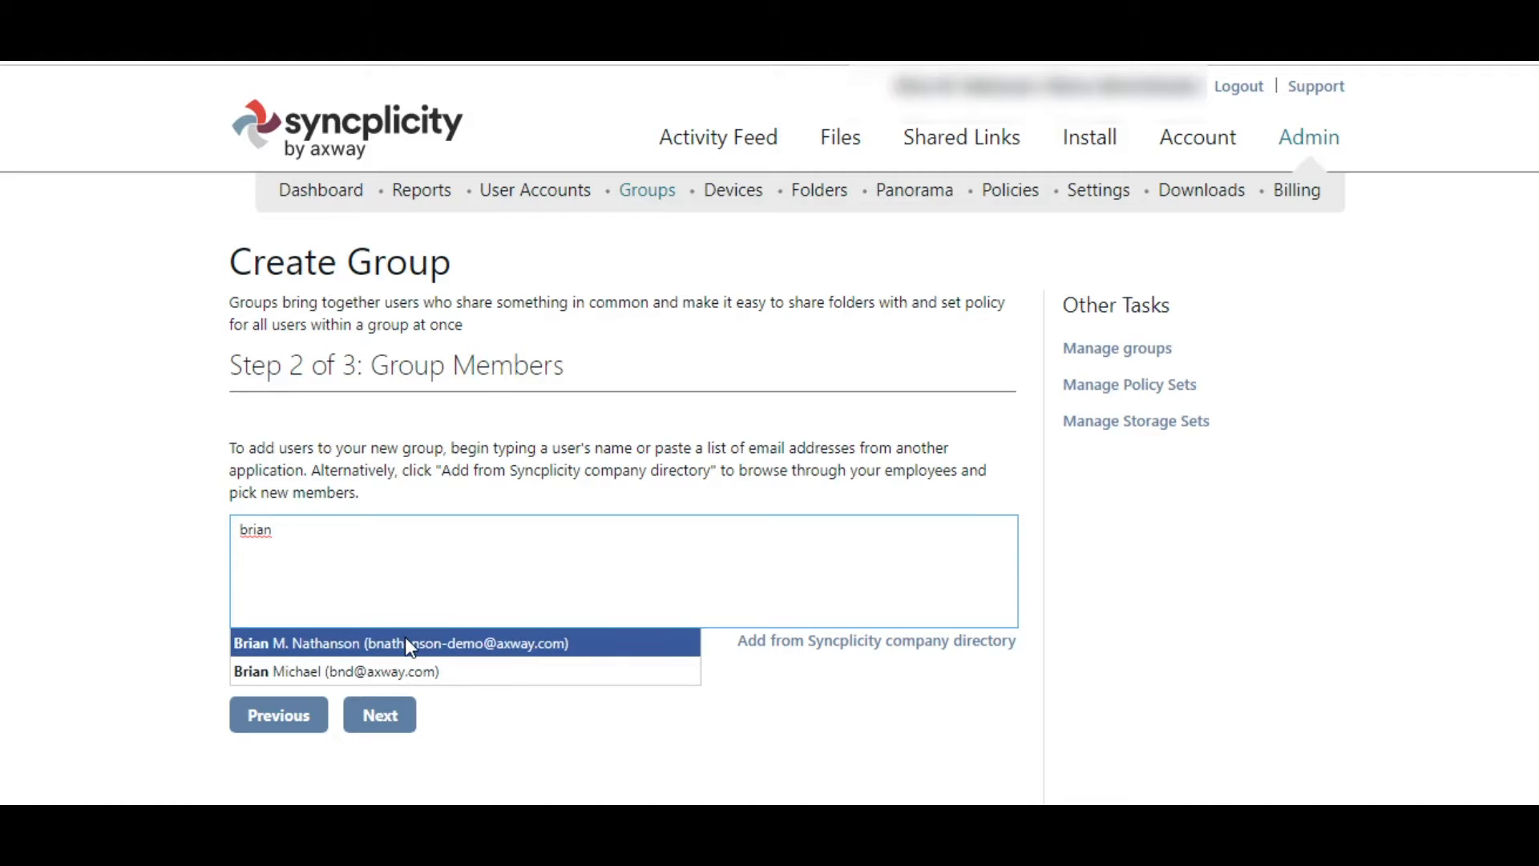
{"action": "left_click", "coordinate": [406, 643]}
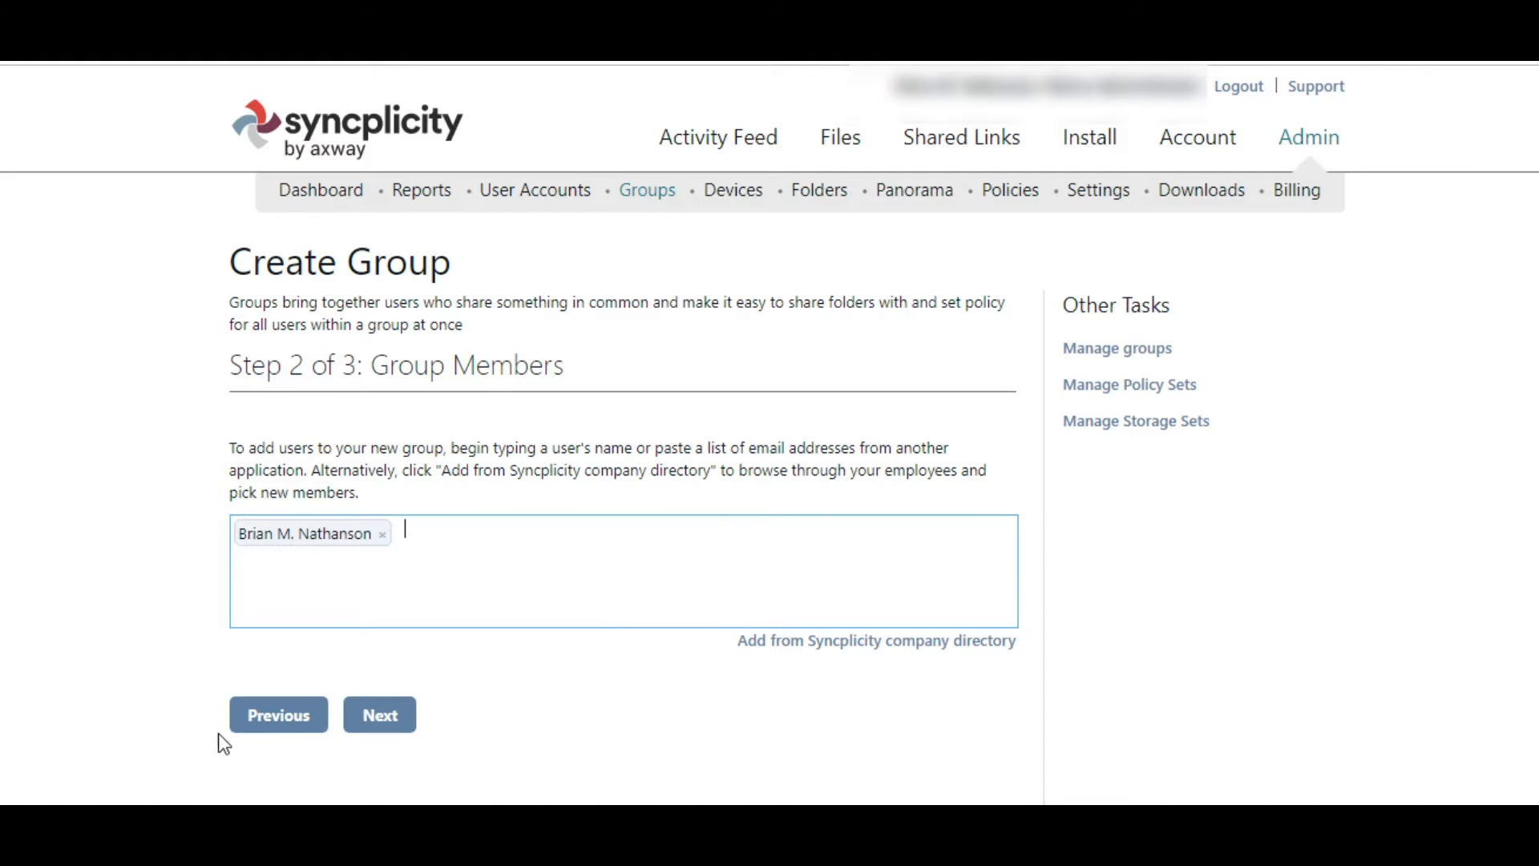
{"action": "left_click", "coordinate": [780, 642]}
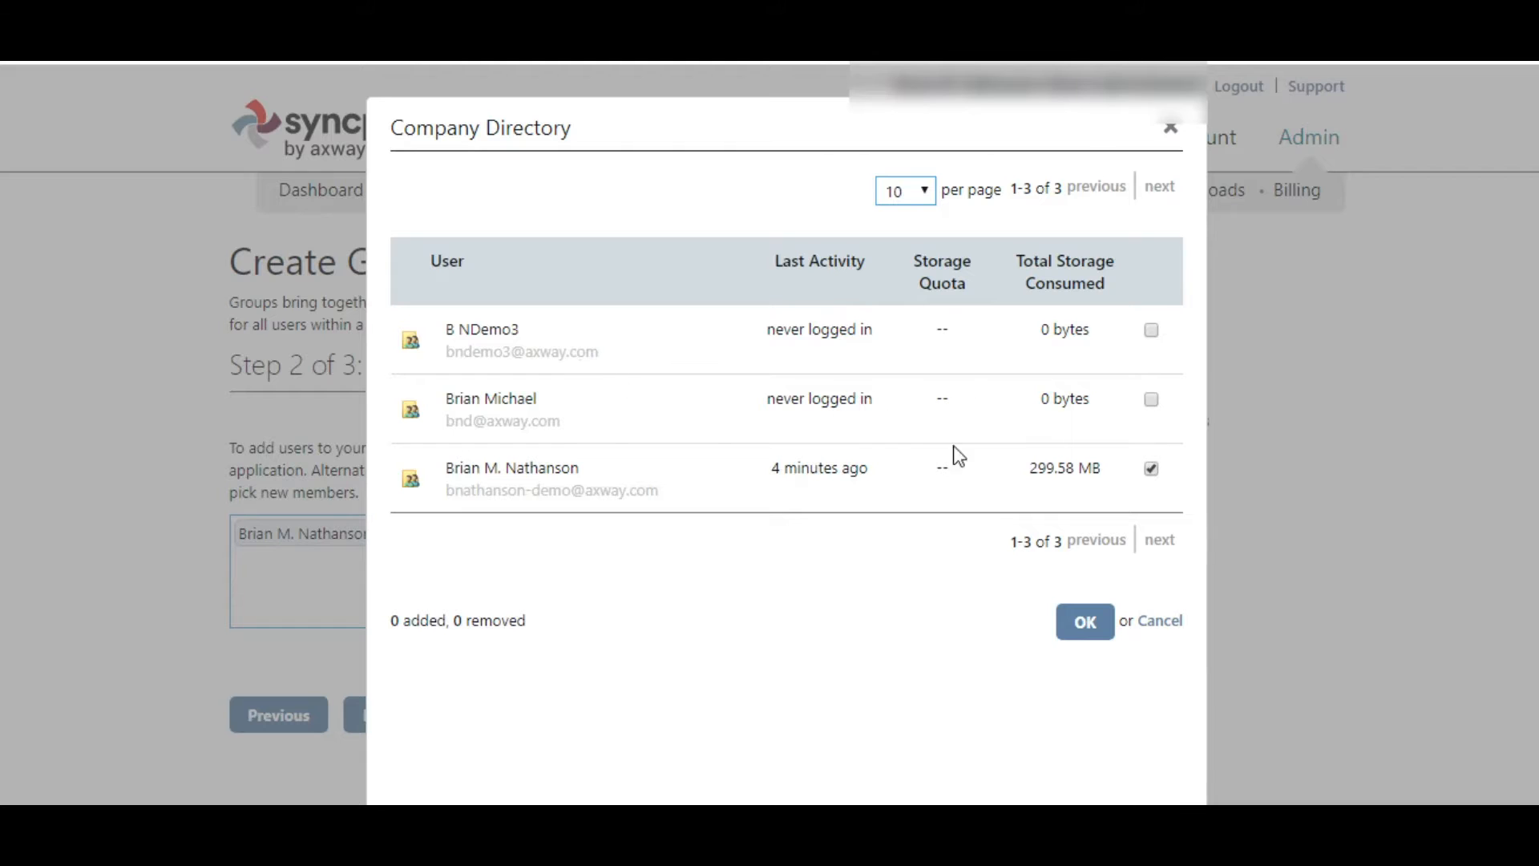
{"action": "left_click", "coordinate": [1097, 627]}
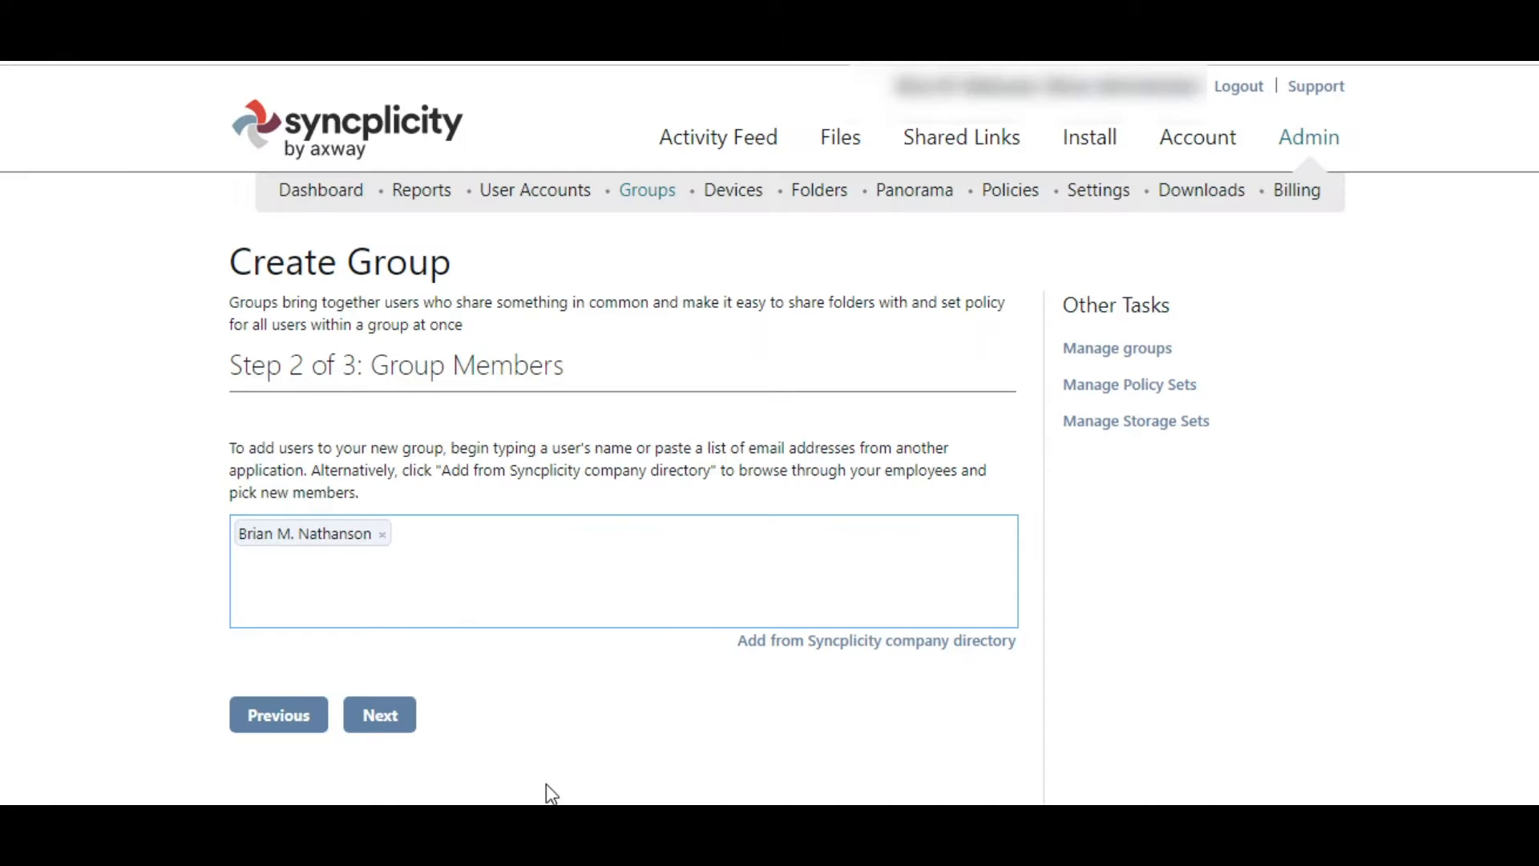
{"action": "left_click", "coordinate": [374, 733]}
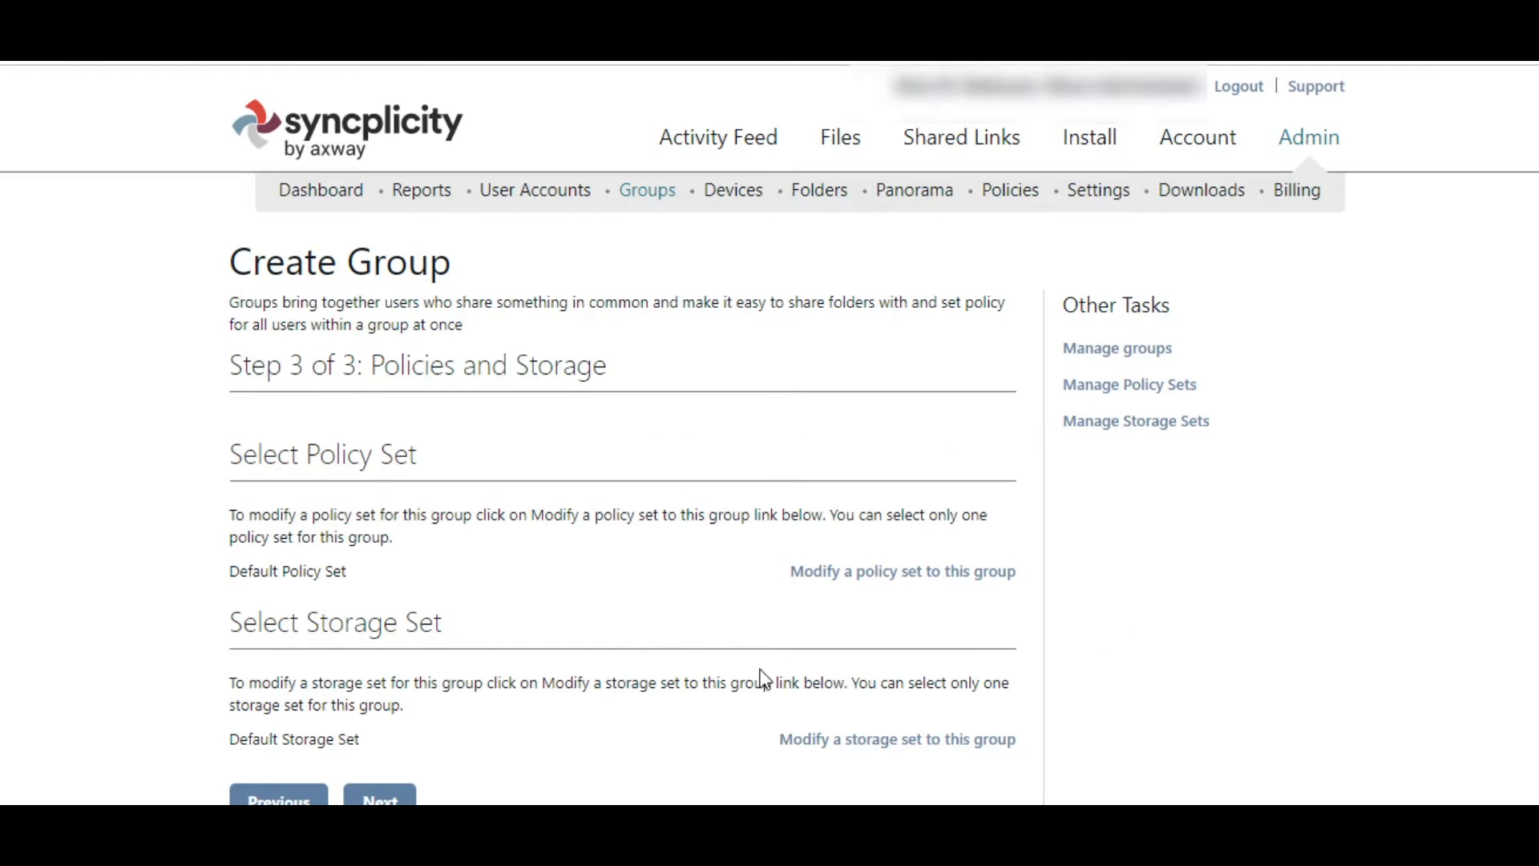
Keep the Default Policy Set and Default Storage Set for the group and finish creating it.
{"action": "left_click_drag", "start_coordinate": [350, 572], "coordinate": [231, 570]}
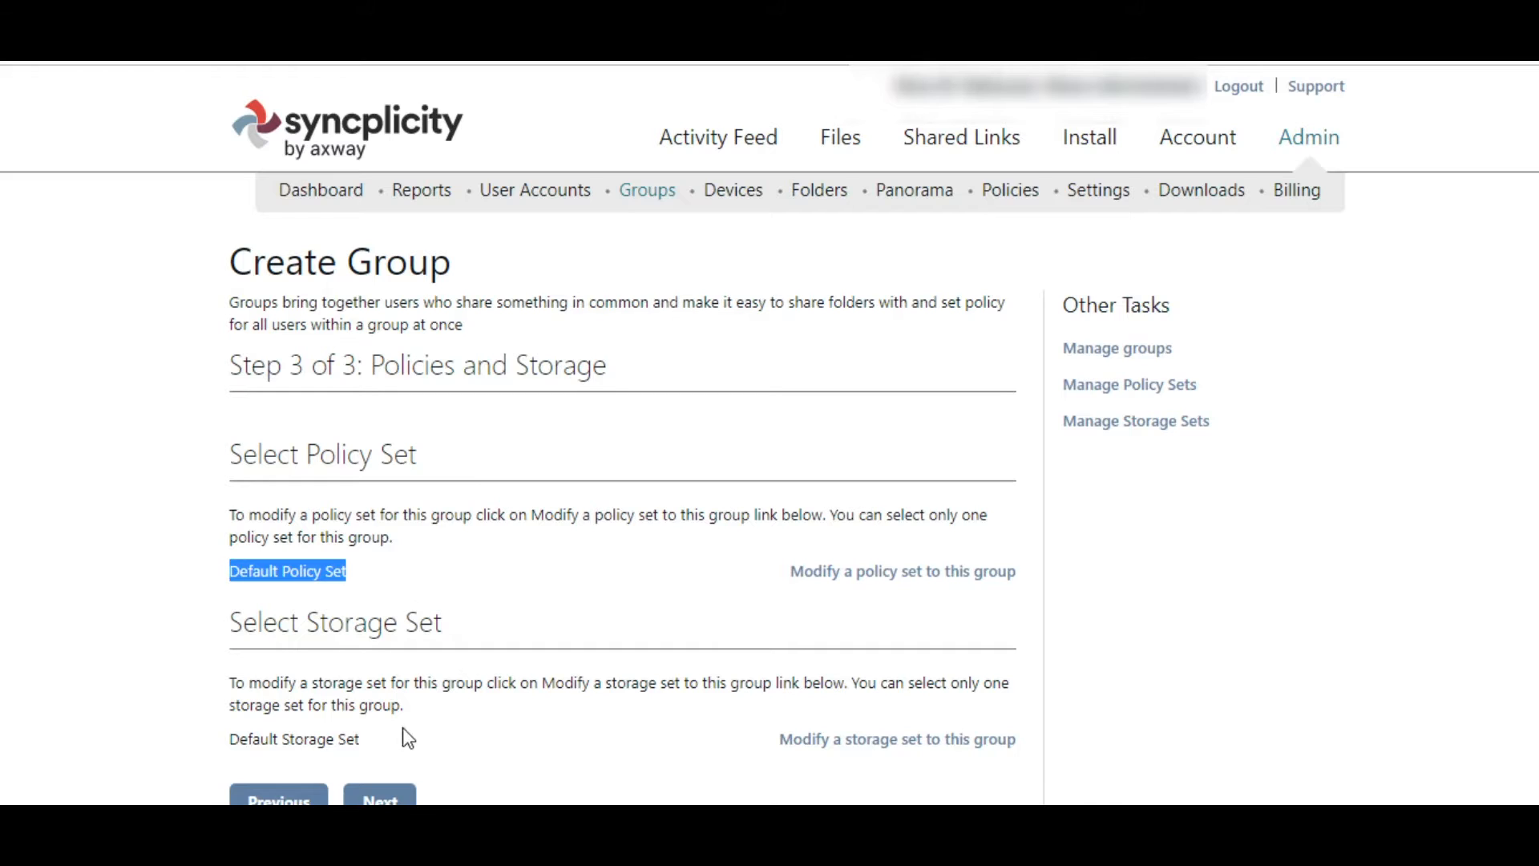
{"action": "left_click_drag", "start_coordinate": [408, 739], "coordinate": [238, 738]}
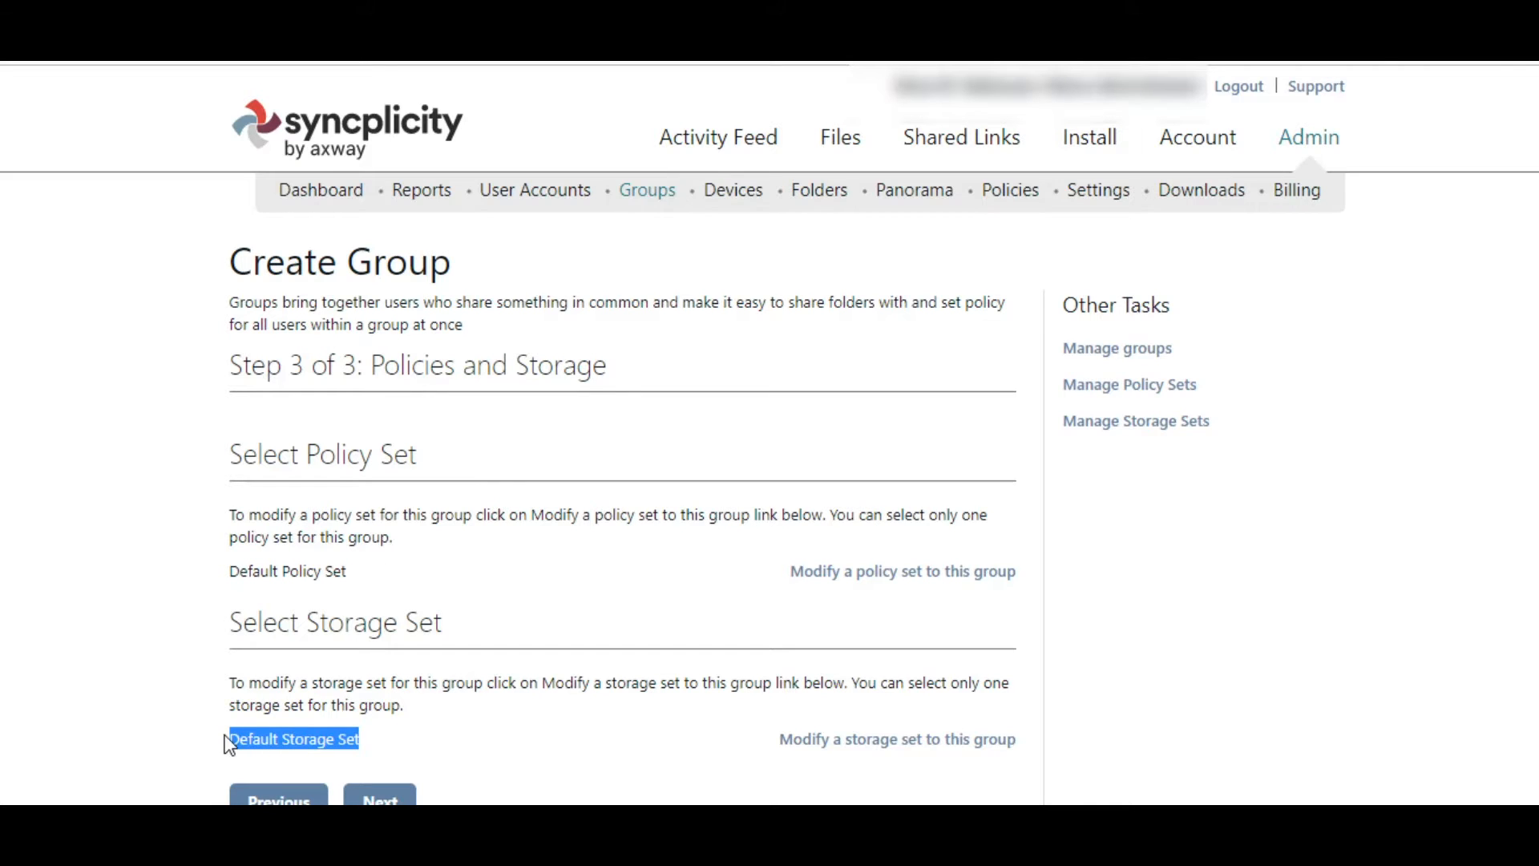
{"action": "left_click", "coordinate": [383, 798]}
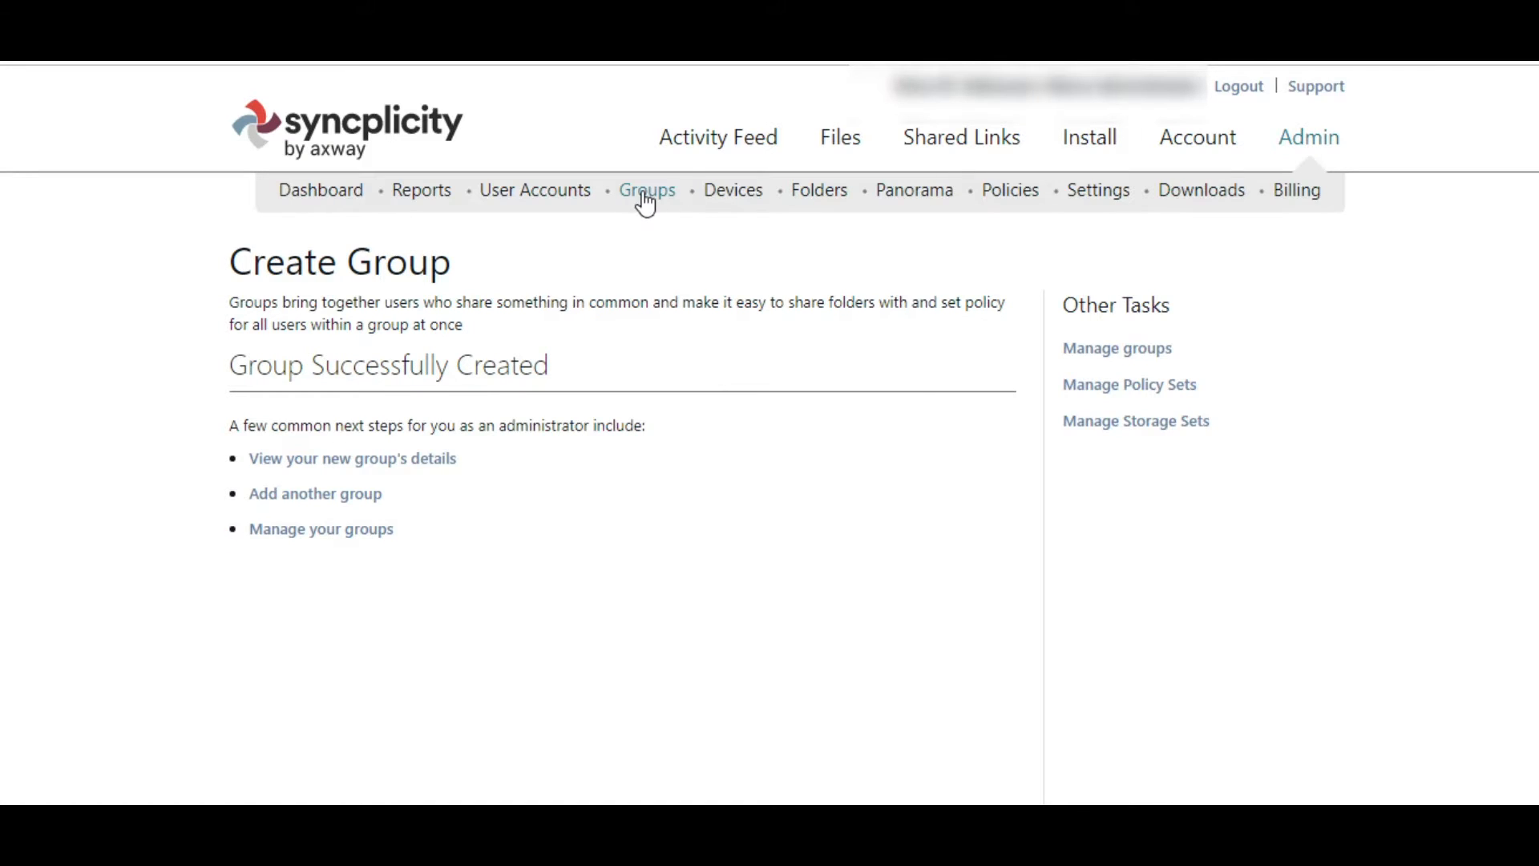
Start a new policy set in policy management and name it TestPolicies.
{"action": "left_click", "coordinate": [1008, 197]}
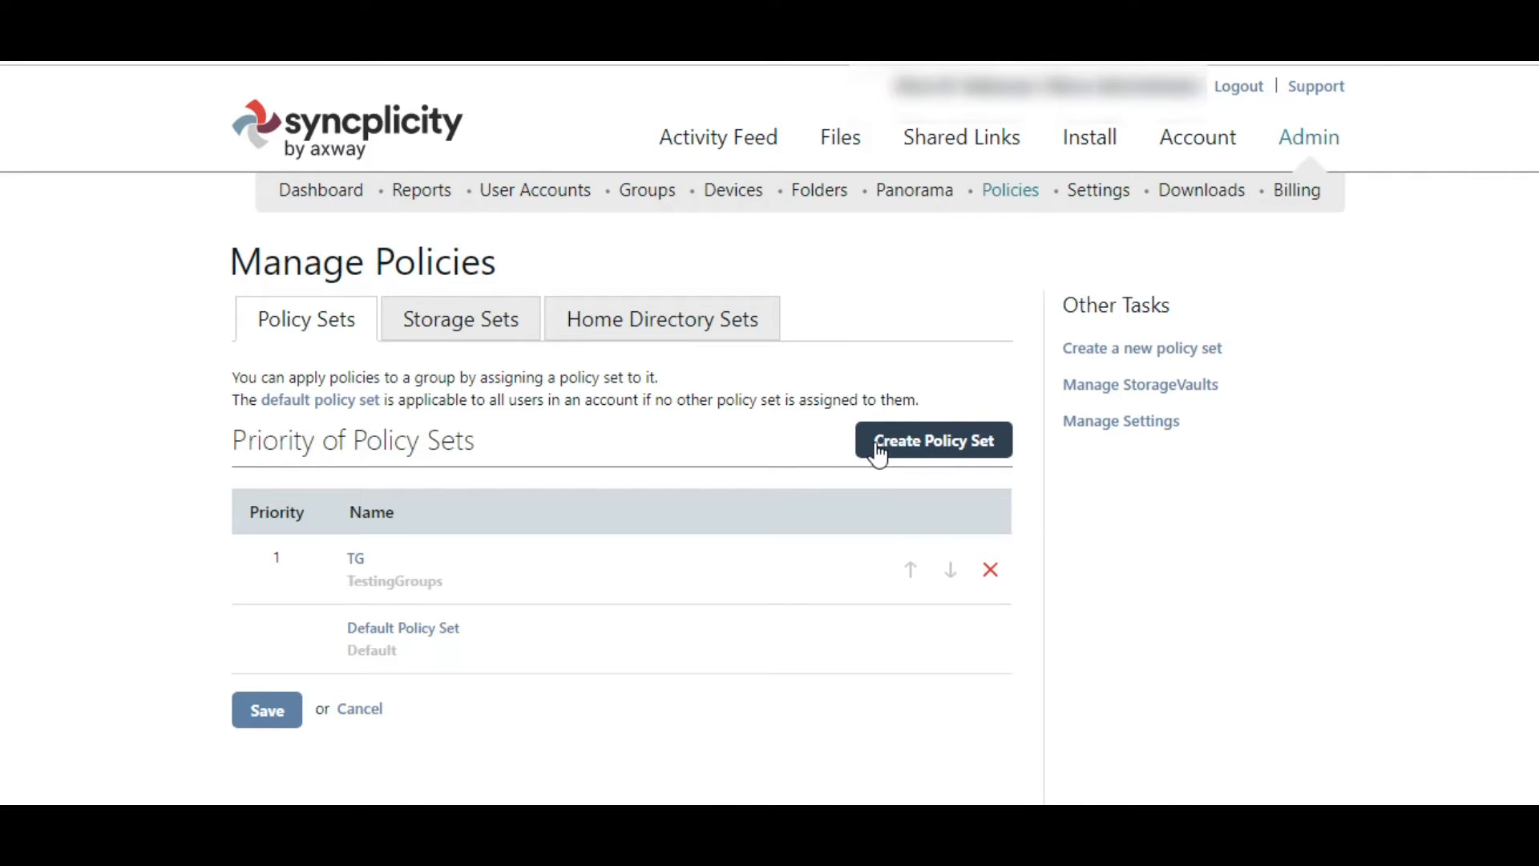
{"action": "left_click", "coordinate": [891, 450]}
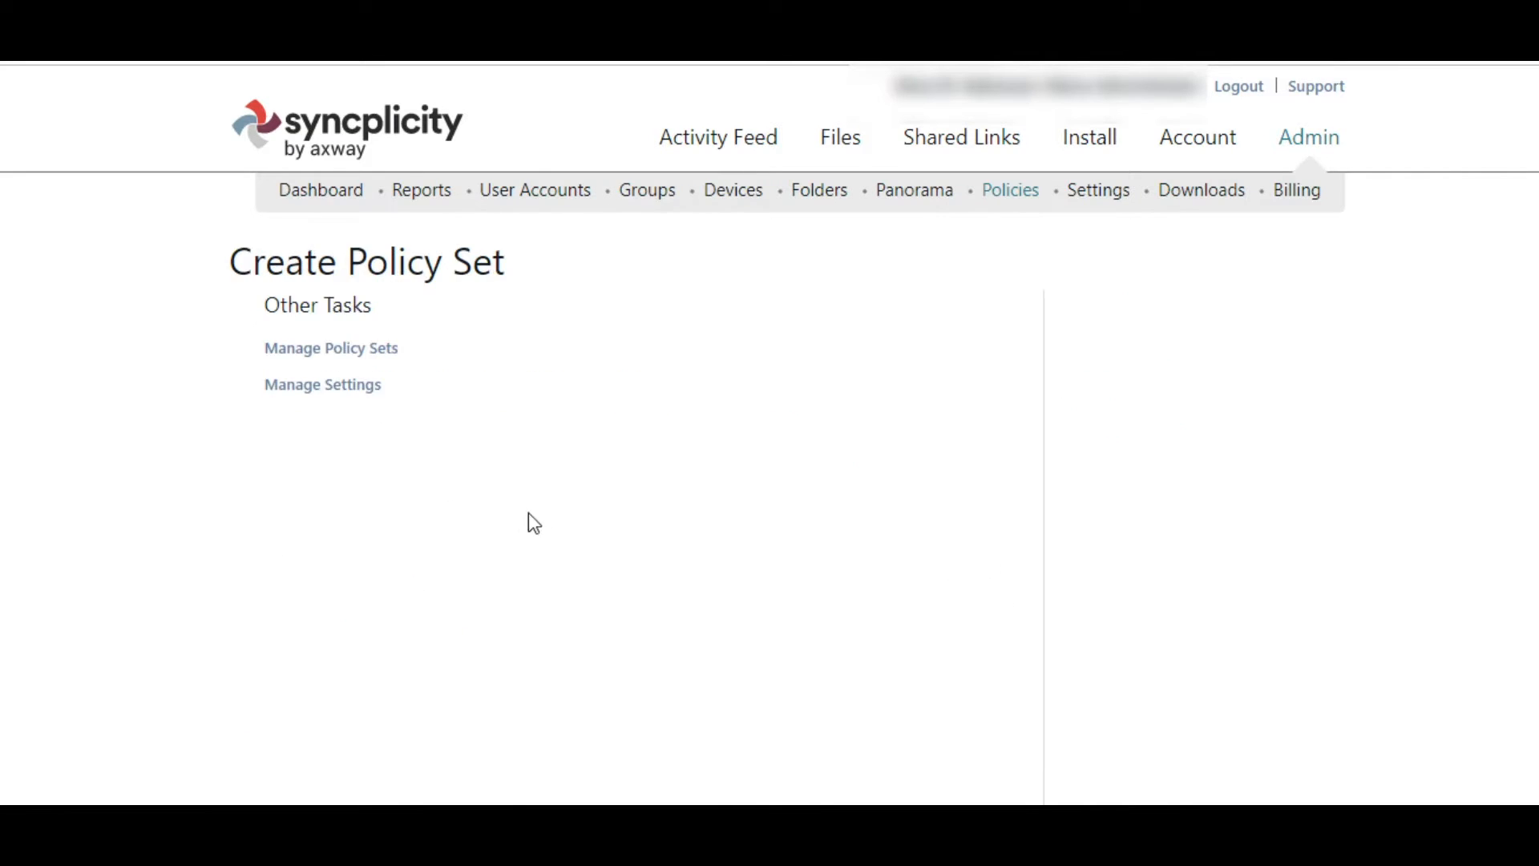
{"action": "left_click", "coordinate": [547, 511]}
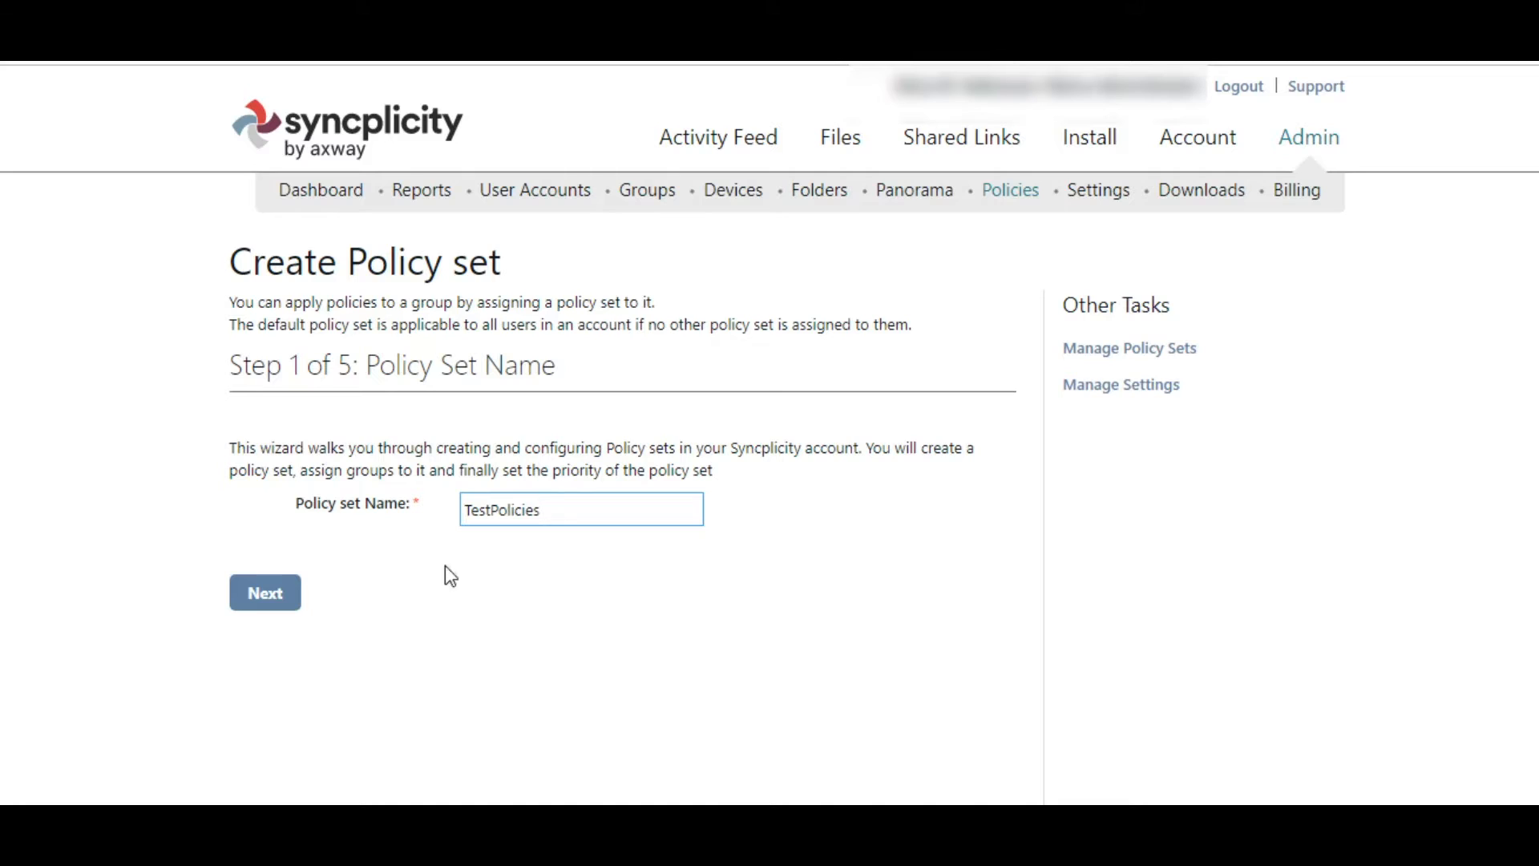
{"action": "left_click", "coordinate": [257, 608]}
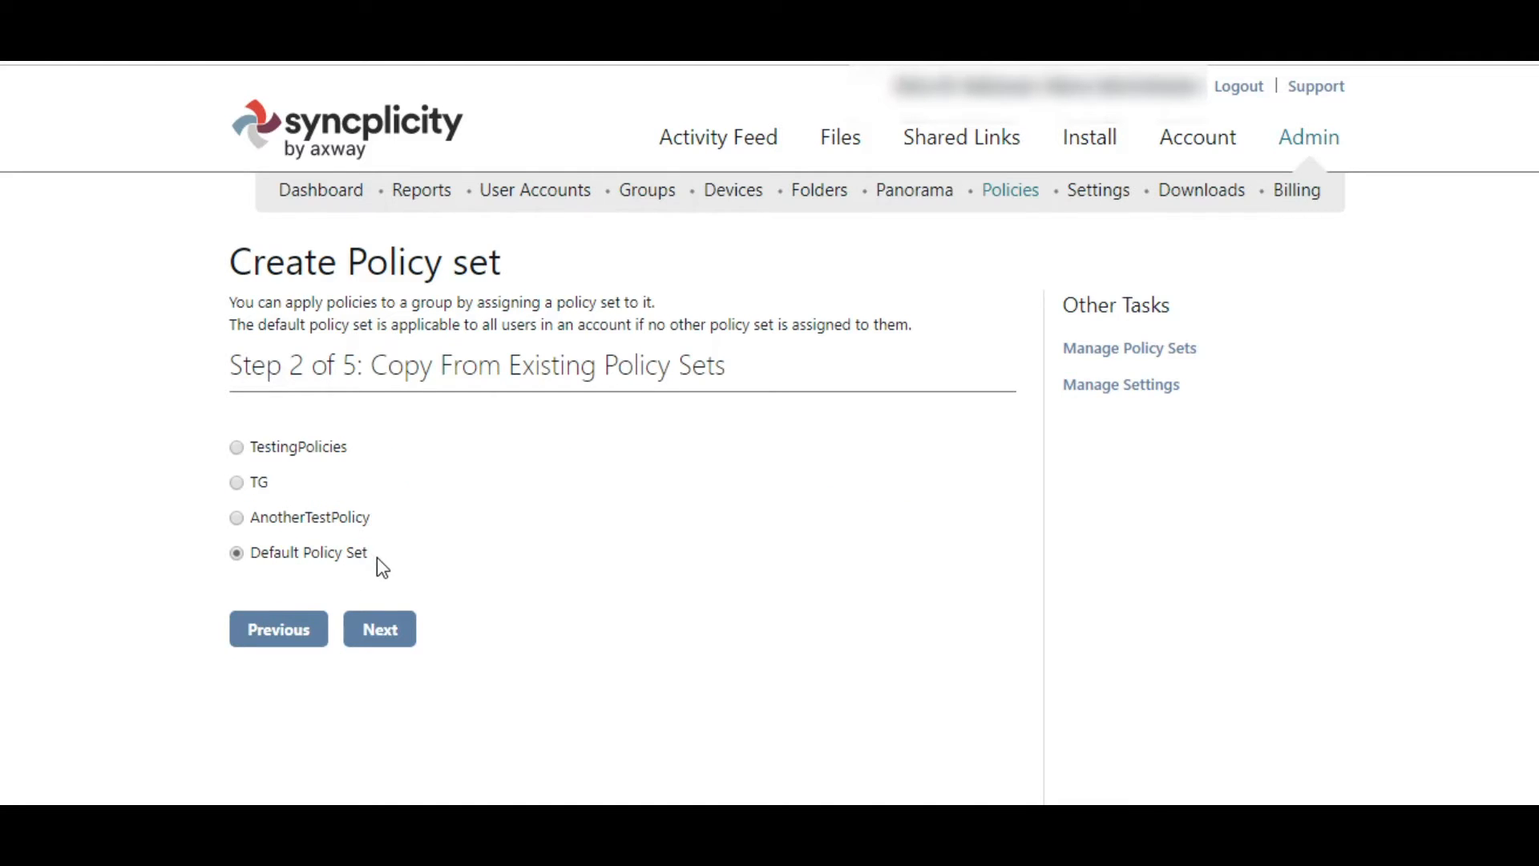
Base the new policy set on the Default Policy Set and accept its copied policies without modifications.
{"action": "left_click_drag", "start_coordinate": [259, 568], "coordinate": [251, 567]}
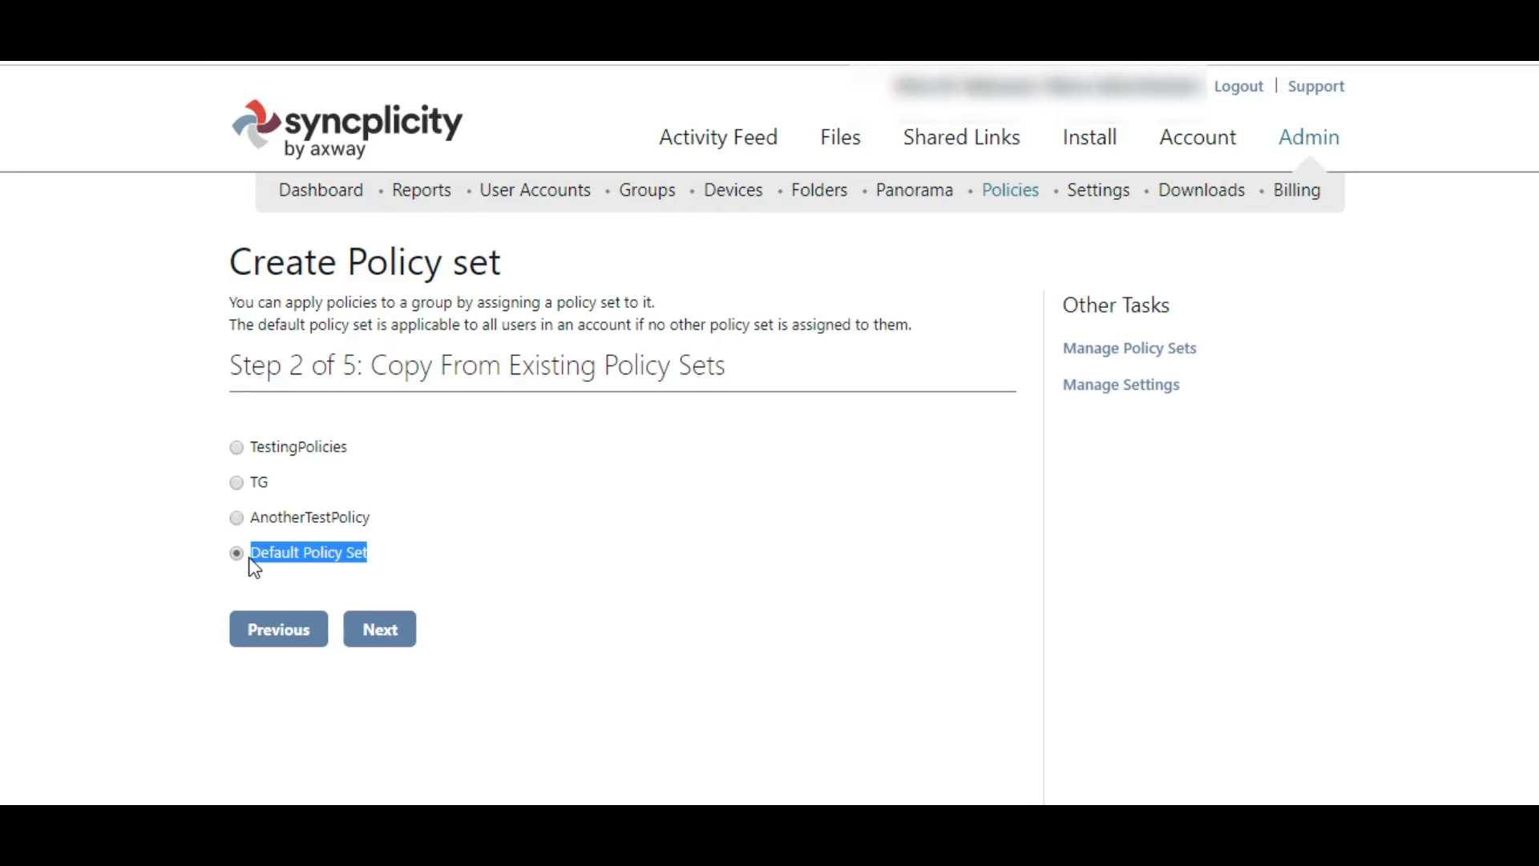
{"action": "left_click", "coordinate": [390, 639]}
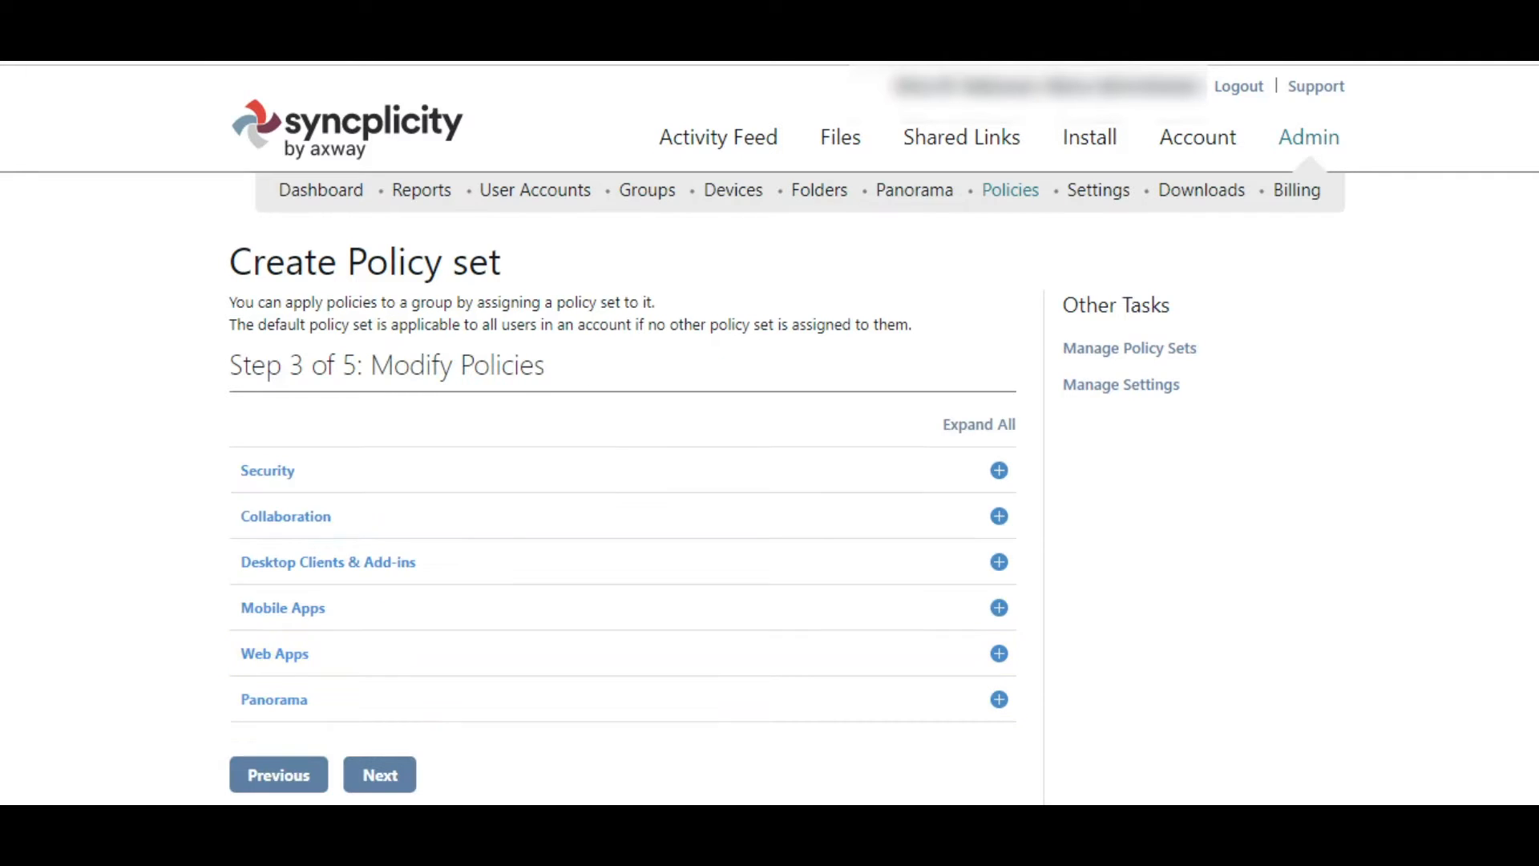
{"action": "left_click", "coordinate": [383, 777]}
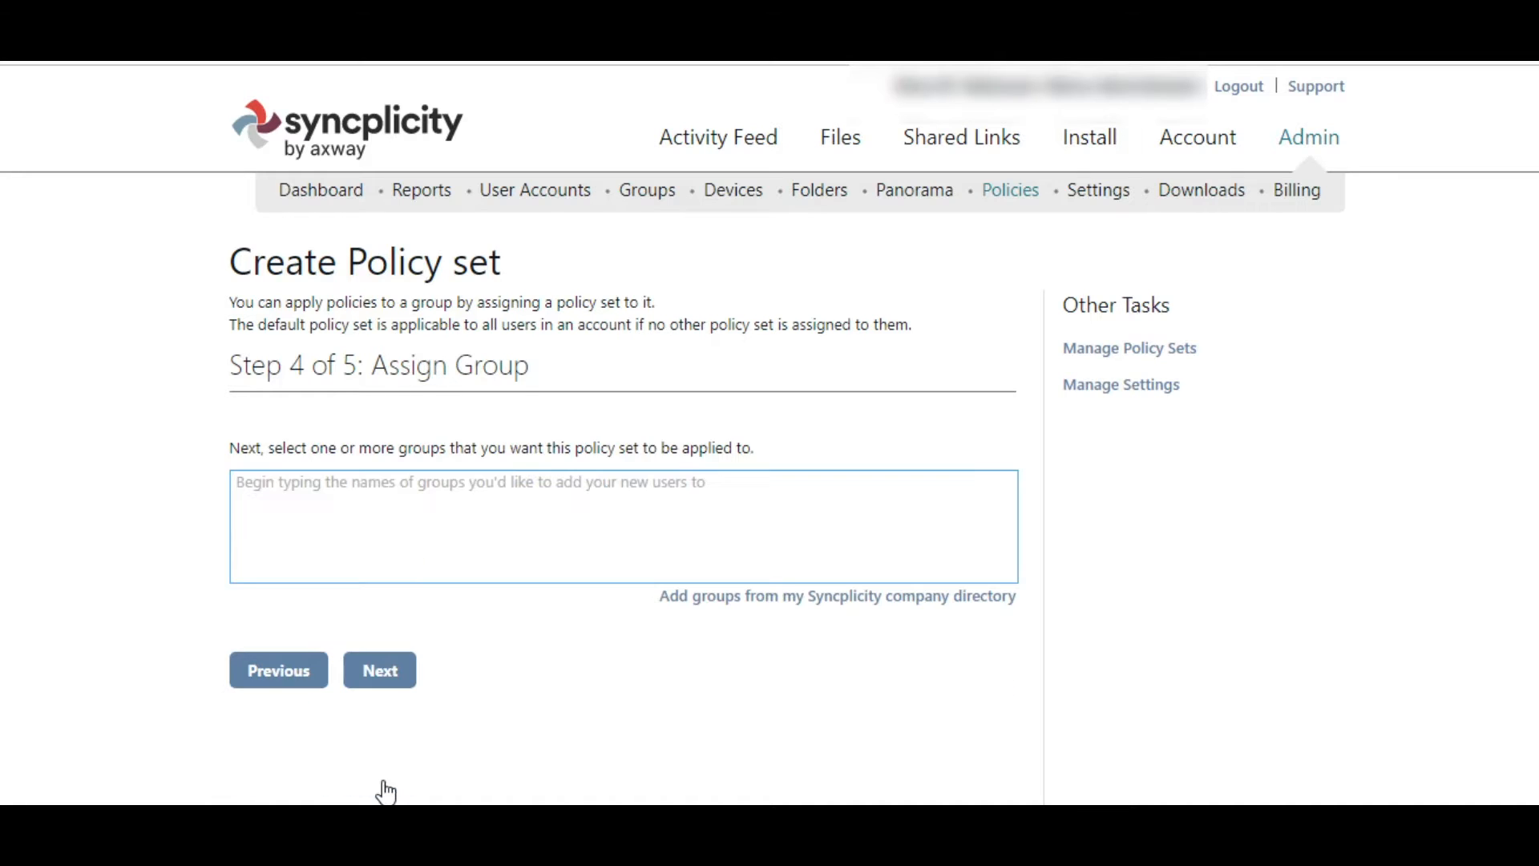
Pick the TestingPolicies group from the company directory for the policy set, and remove it from the assignment again.
{"action": "left_click", "coordinate": [819, 610]}
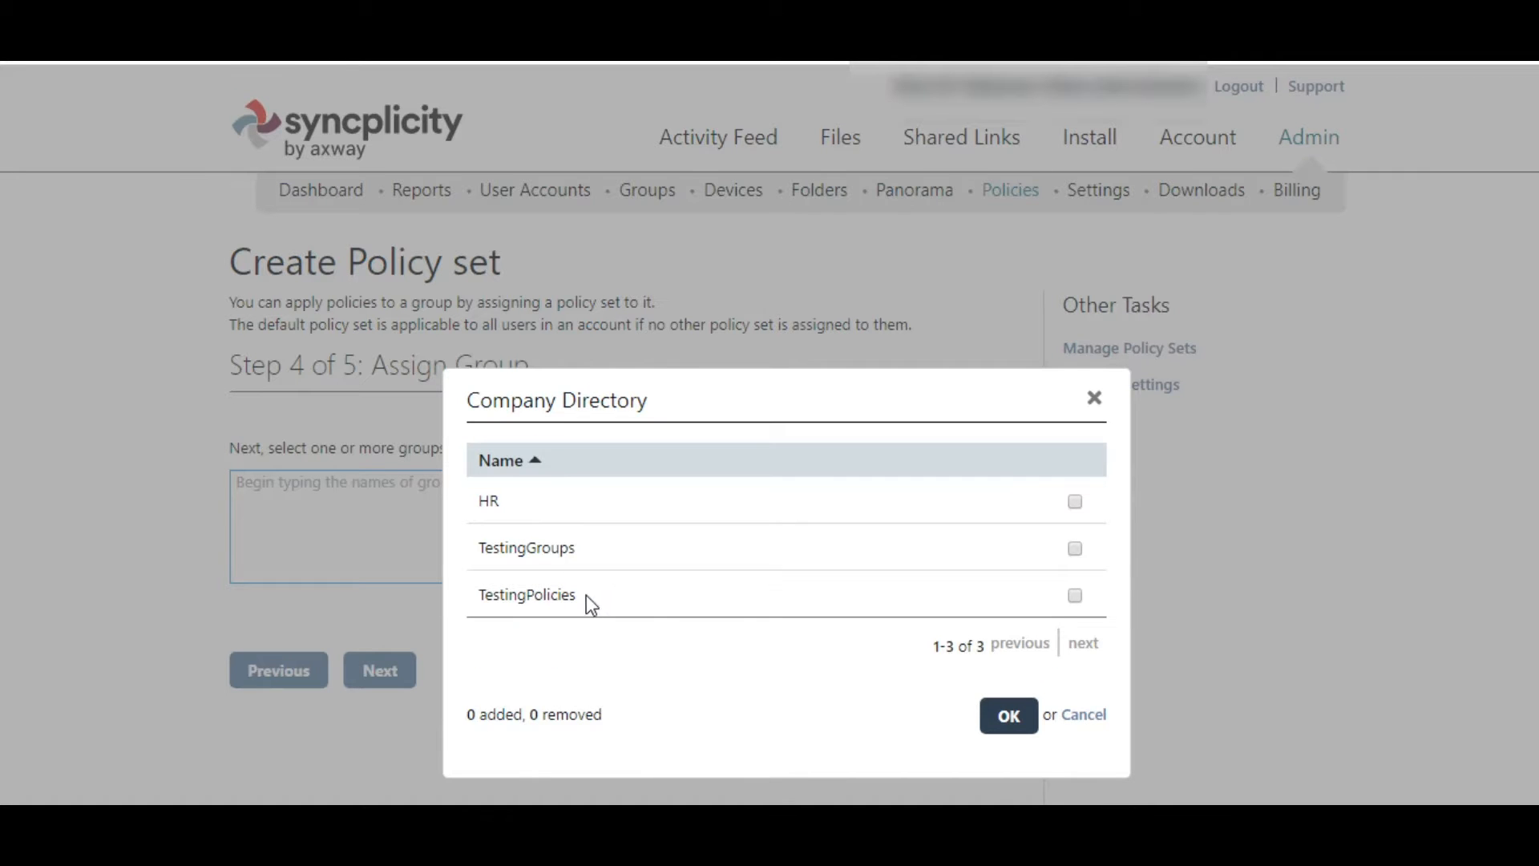
{"action": "left_click", "coordinate": [1075, 595]}
{"action": "left_click", "coordinate": [1010, 716]}
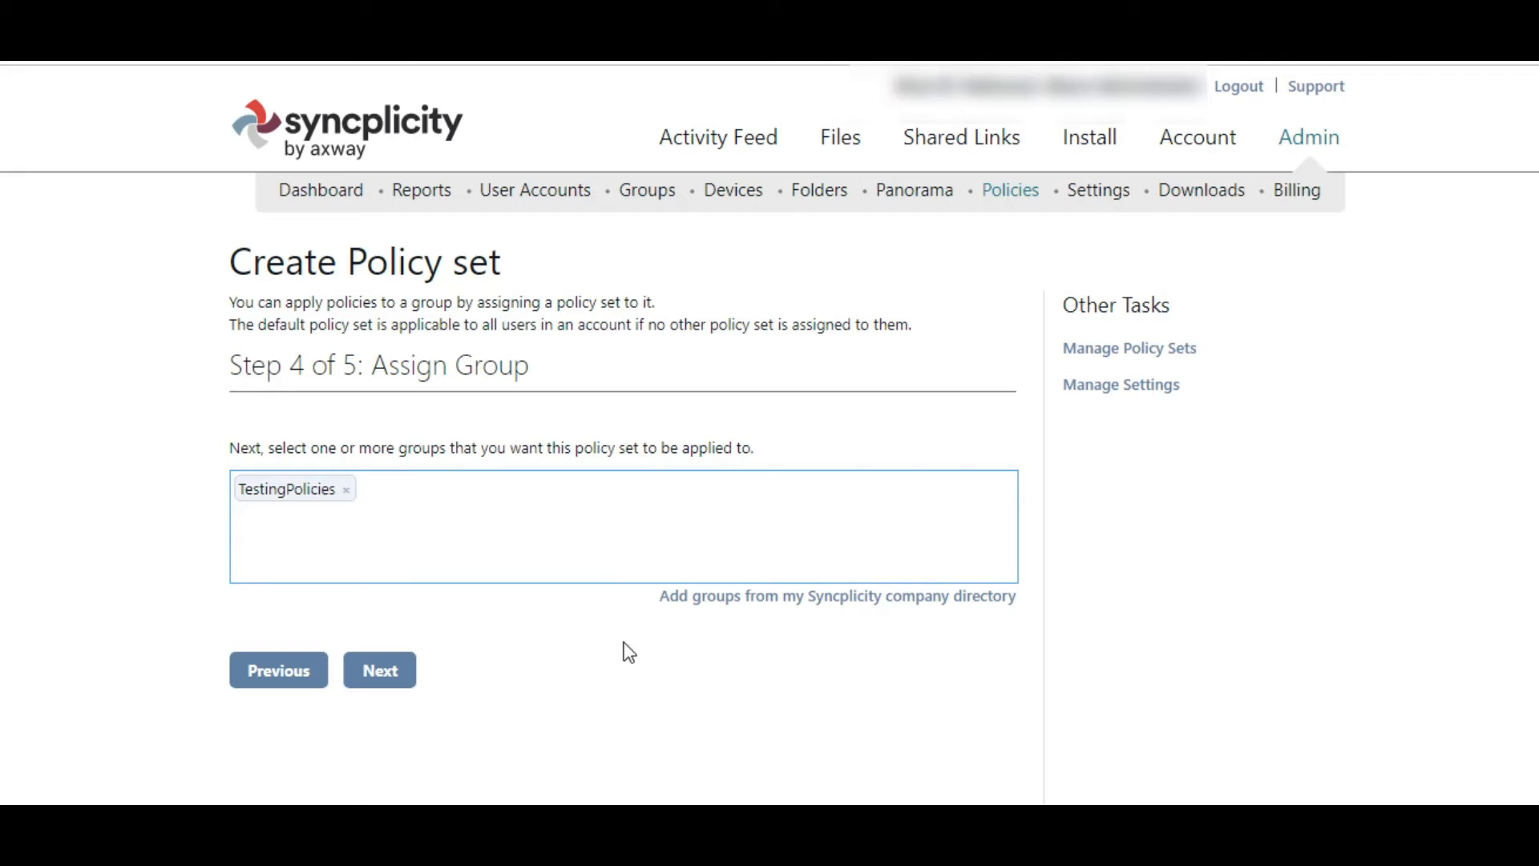
{"action": "left_click", "coordinate": [346, 490]}
Find the TestingPolicies group by entering "test", assign it to the policy set and continue the wizard.
{"action": "type", "text": "te"}
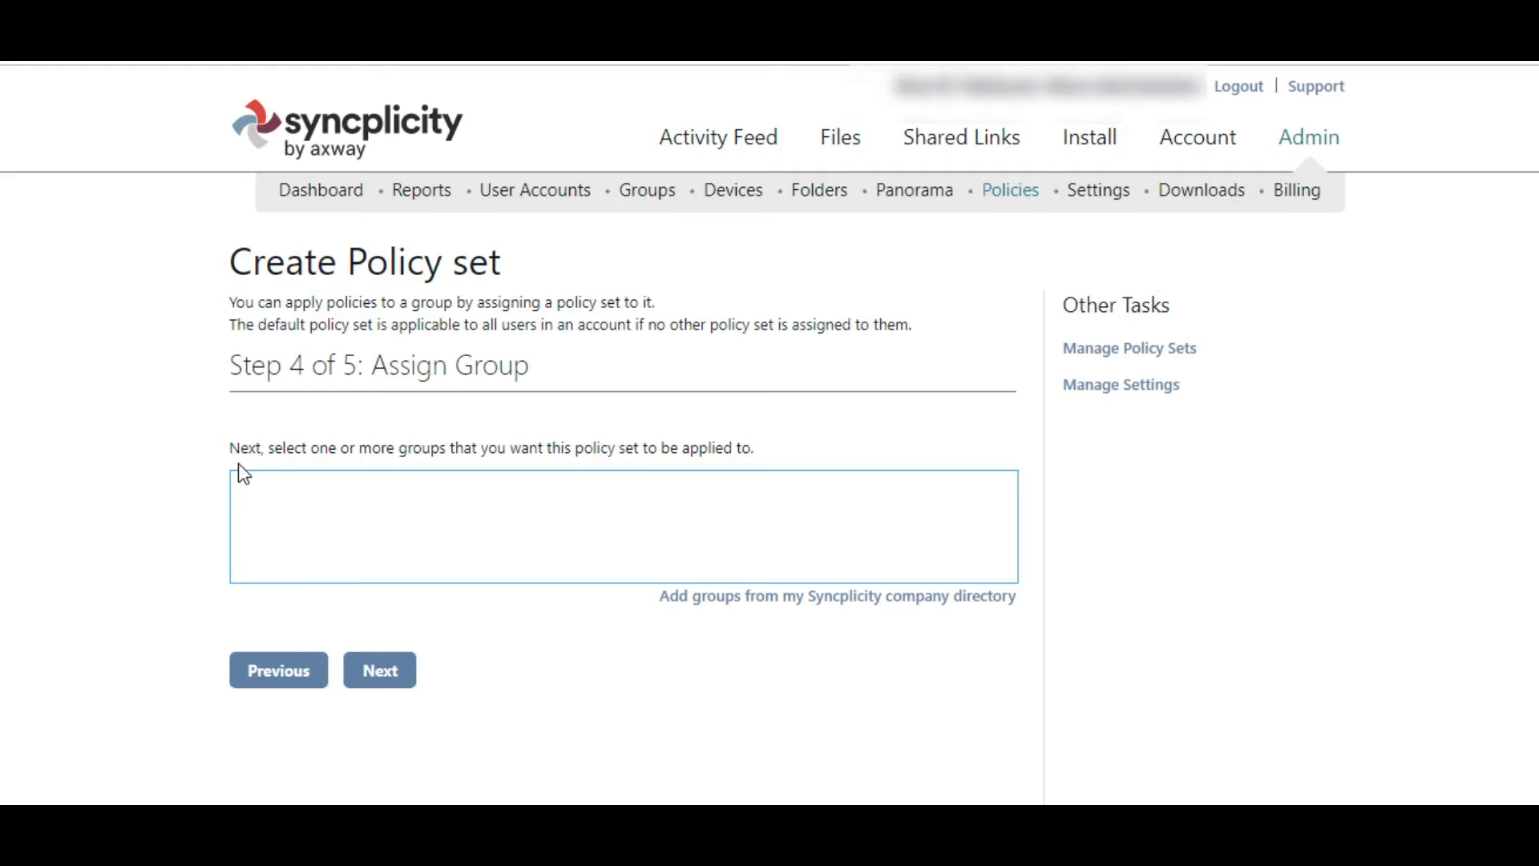
{"action": "type", "text": "st"}
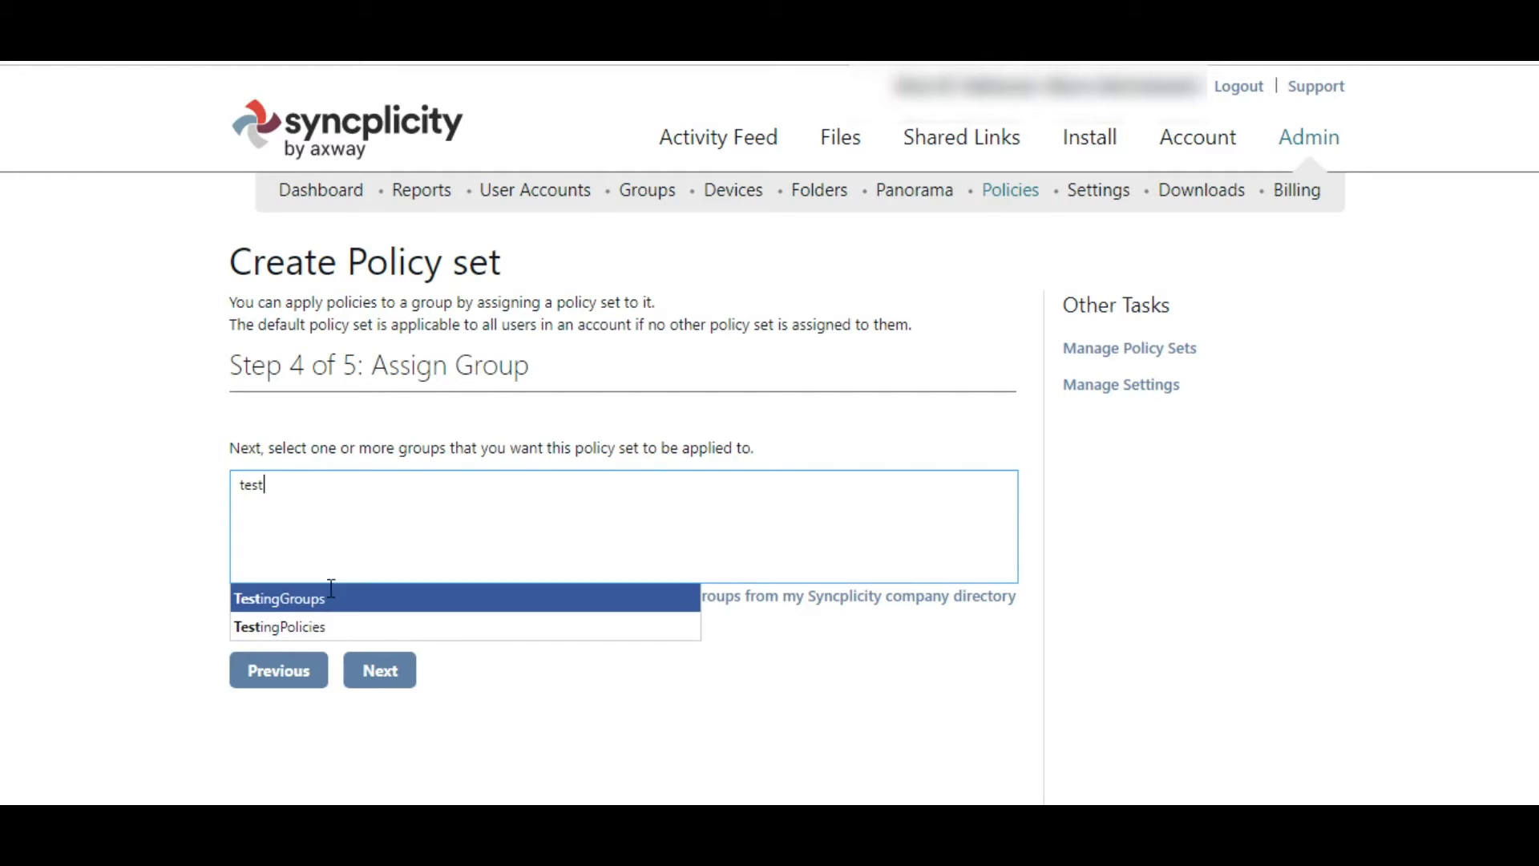
{"action": "left_click", "coordinate": [310, 628]}
{"action": "left_click", "coordinate": [401, 677]}
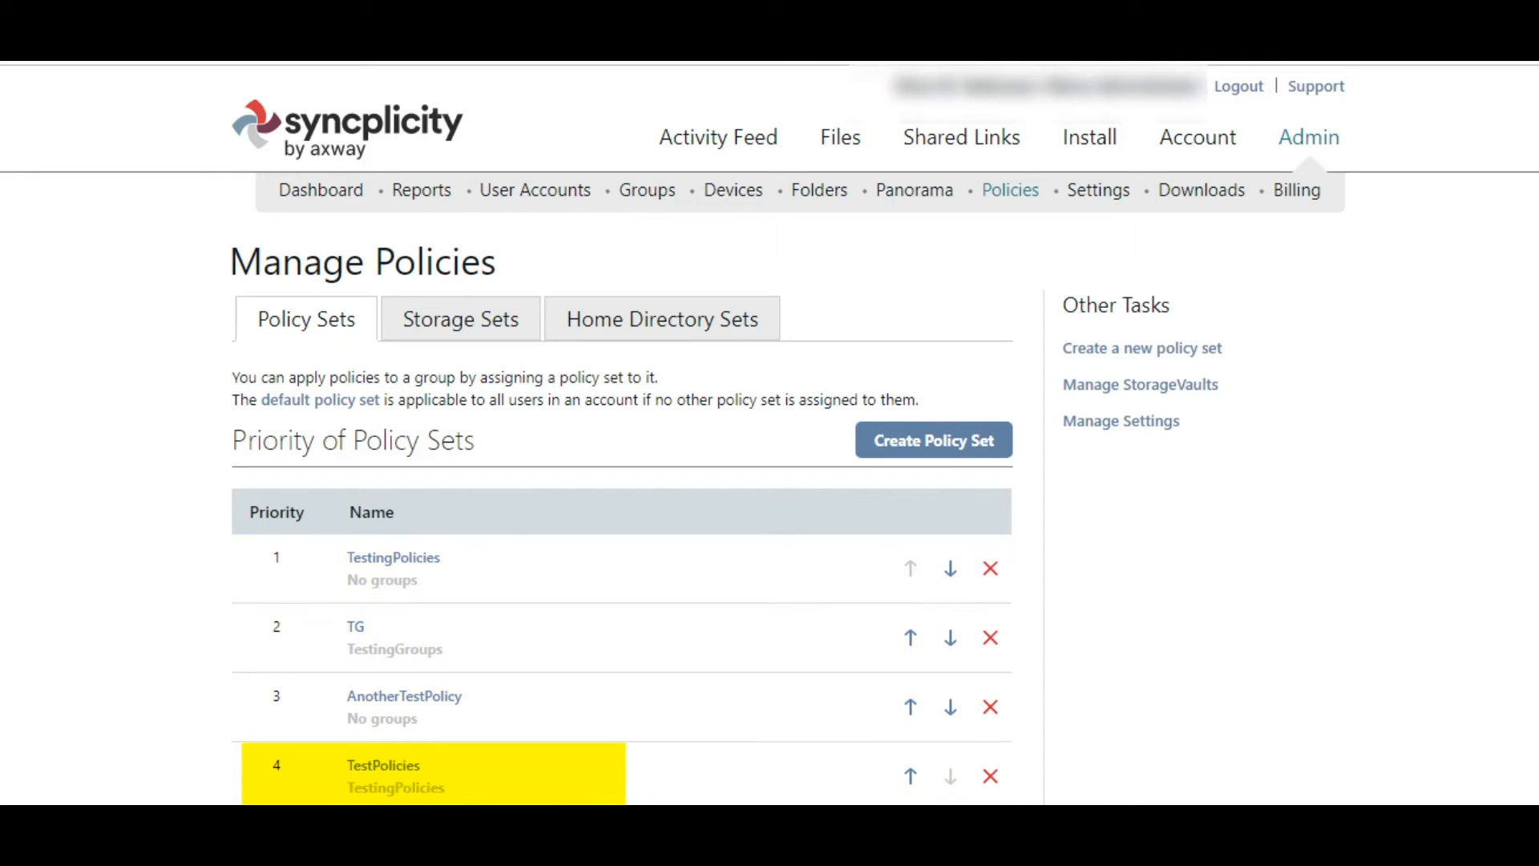
Raise the TestPolicies policy set to priority 1 in the list of policy sets.
{"action": "left_click", "coordinate": [909, 779]}
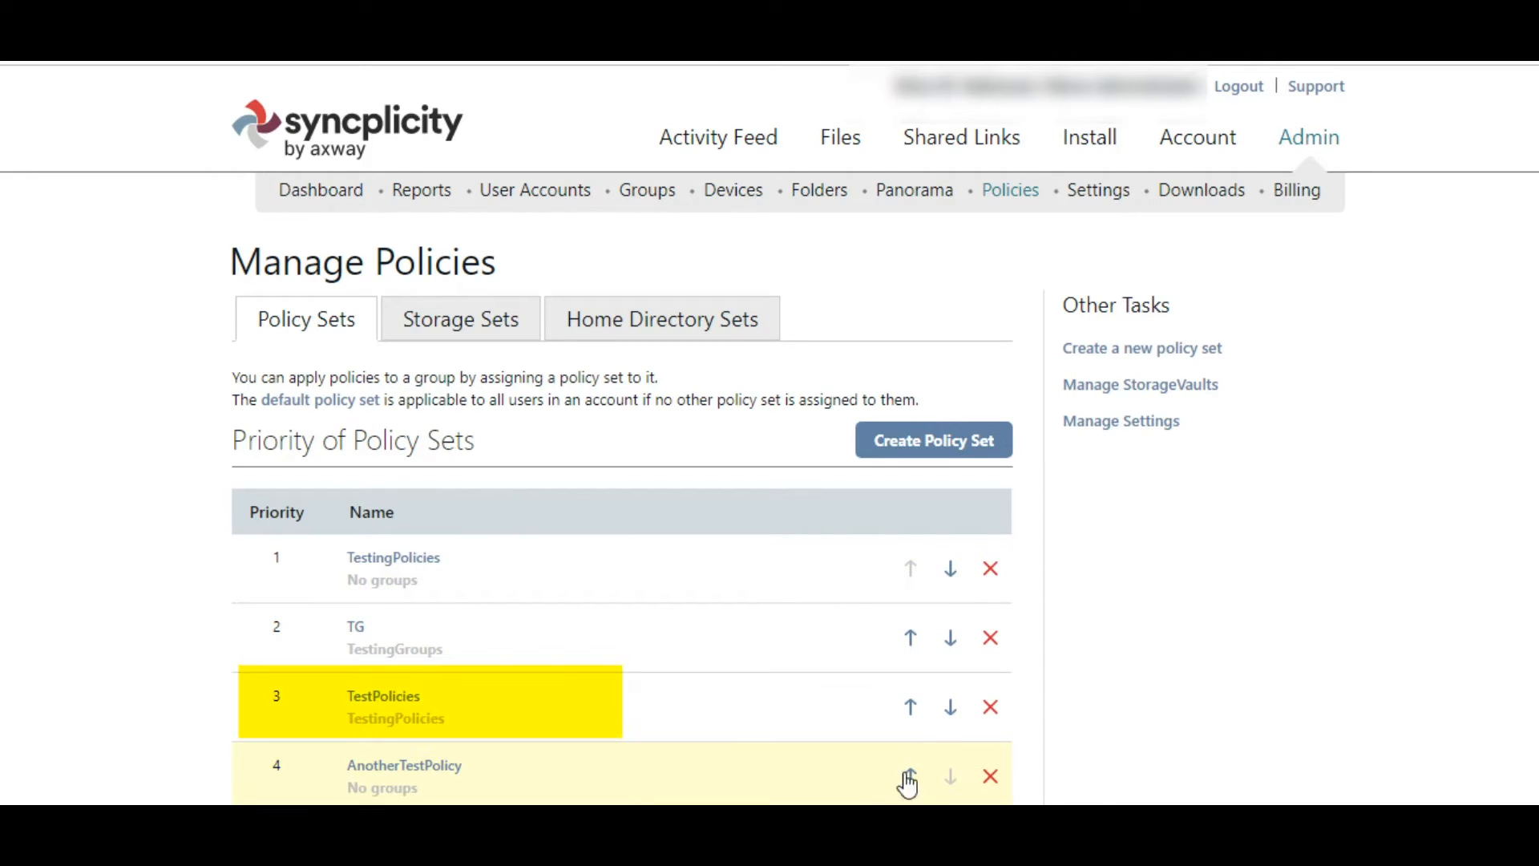
{"action": "left_click", "coordinate": [911, 710]}
{"action": "left_click", "coordinate": [912, 709]}
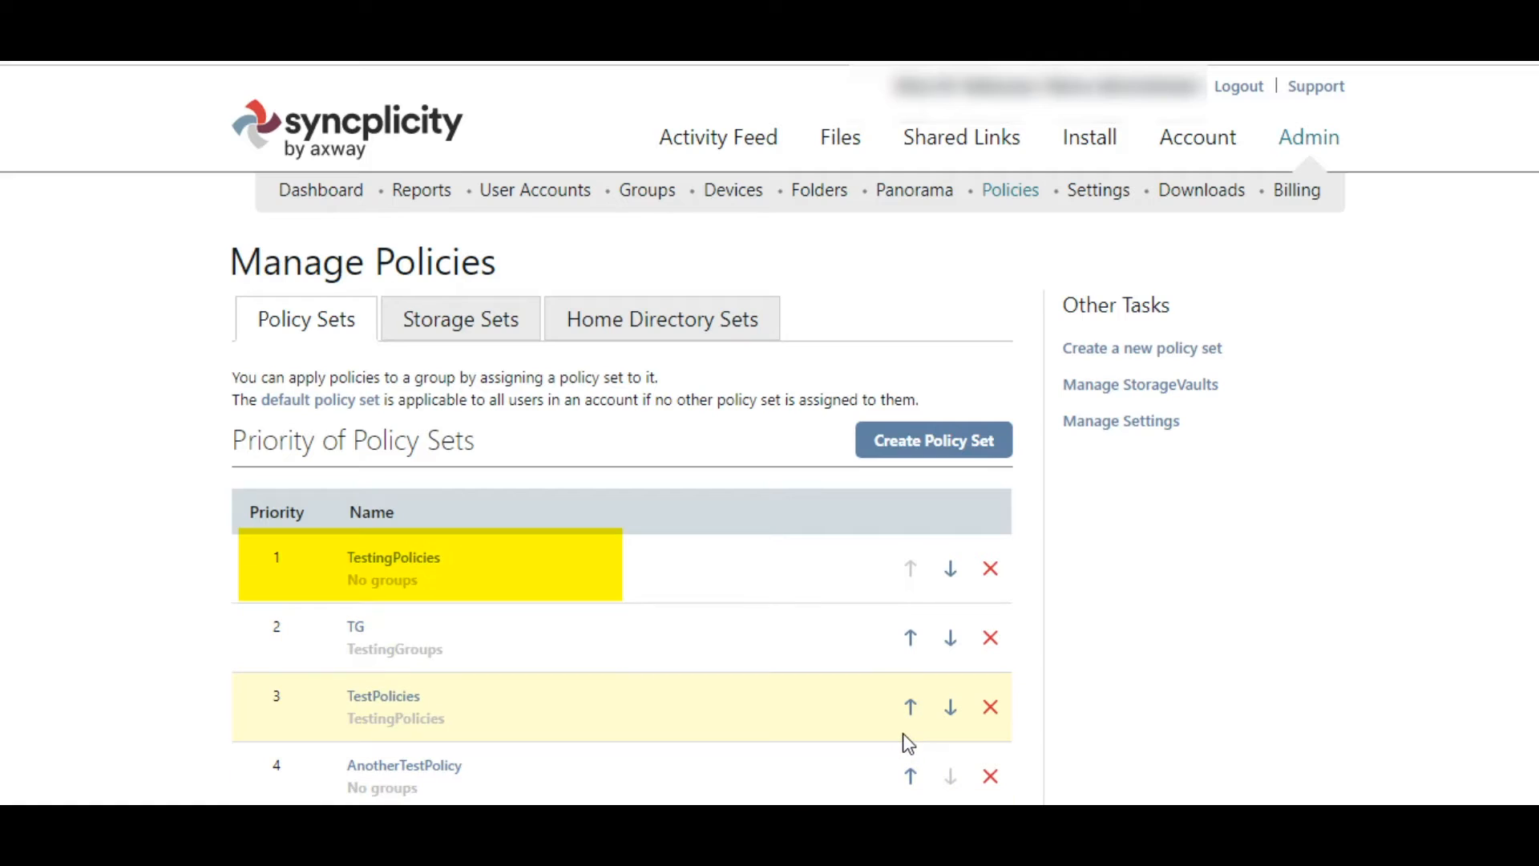
{"action": "left_click", "coordinate": [911, 709]}
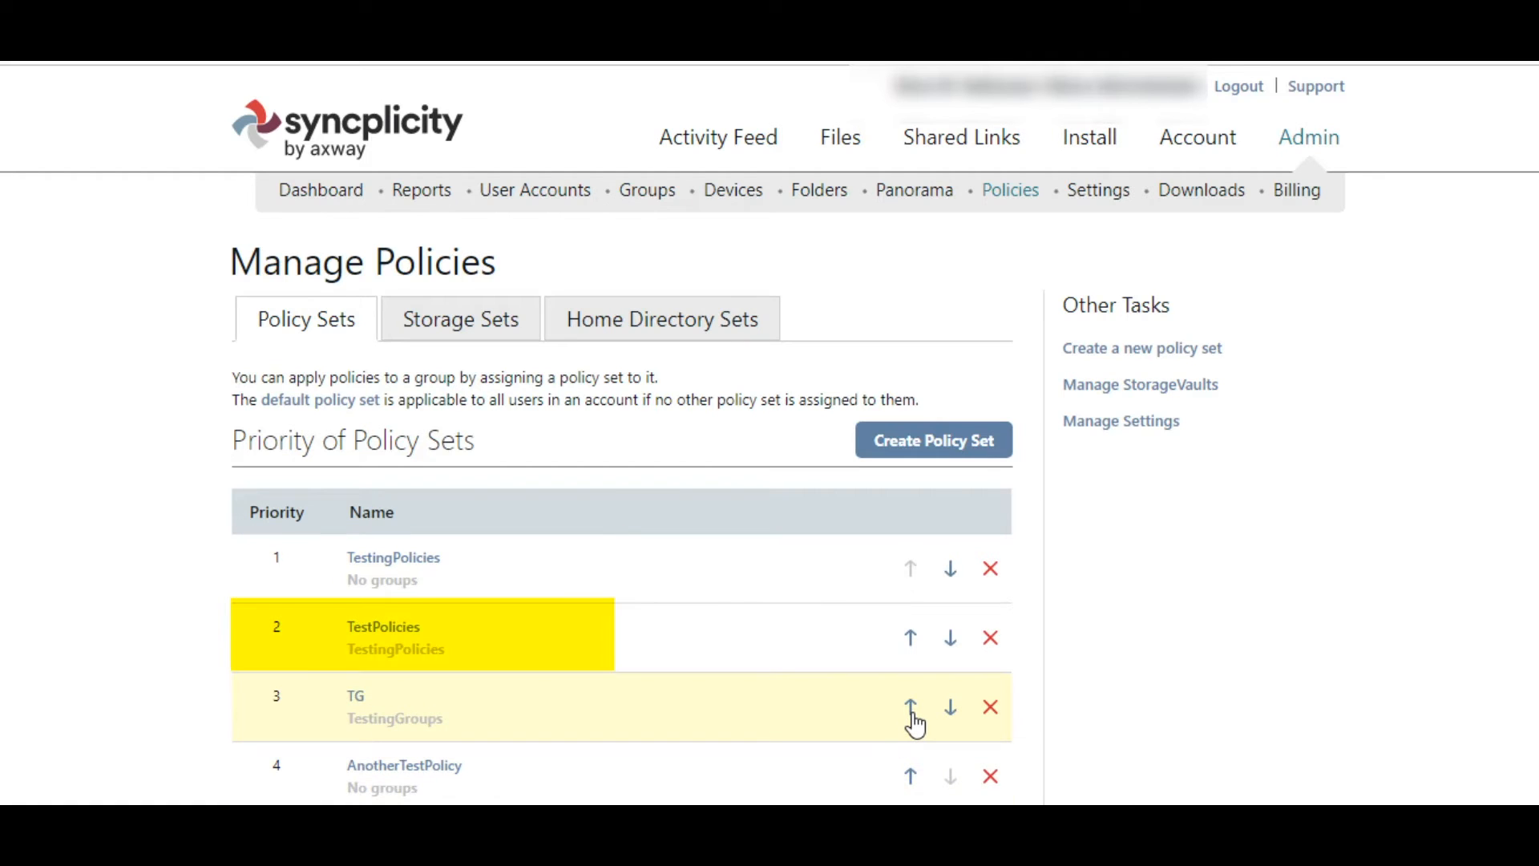
{"action": "left_click", "coordinate": [912, 639]}
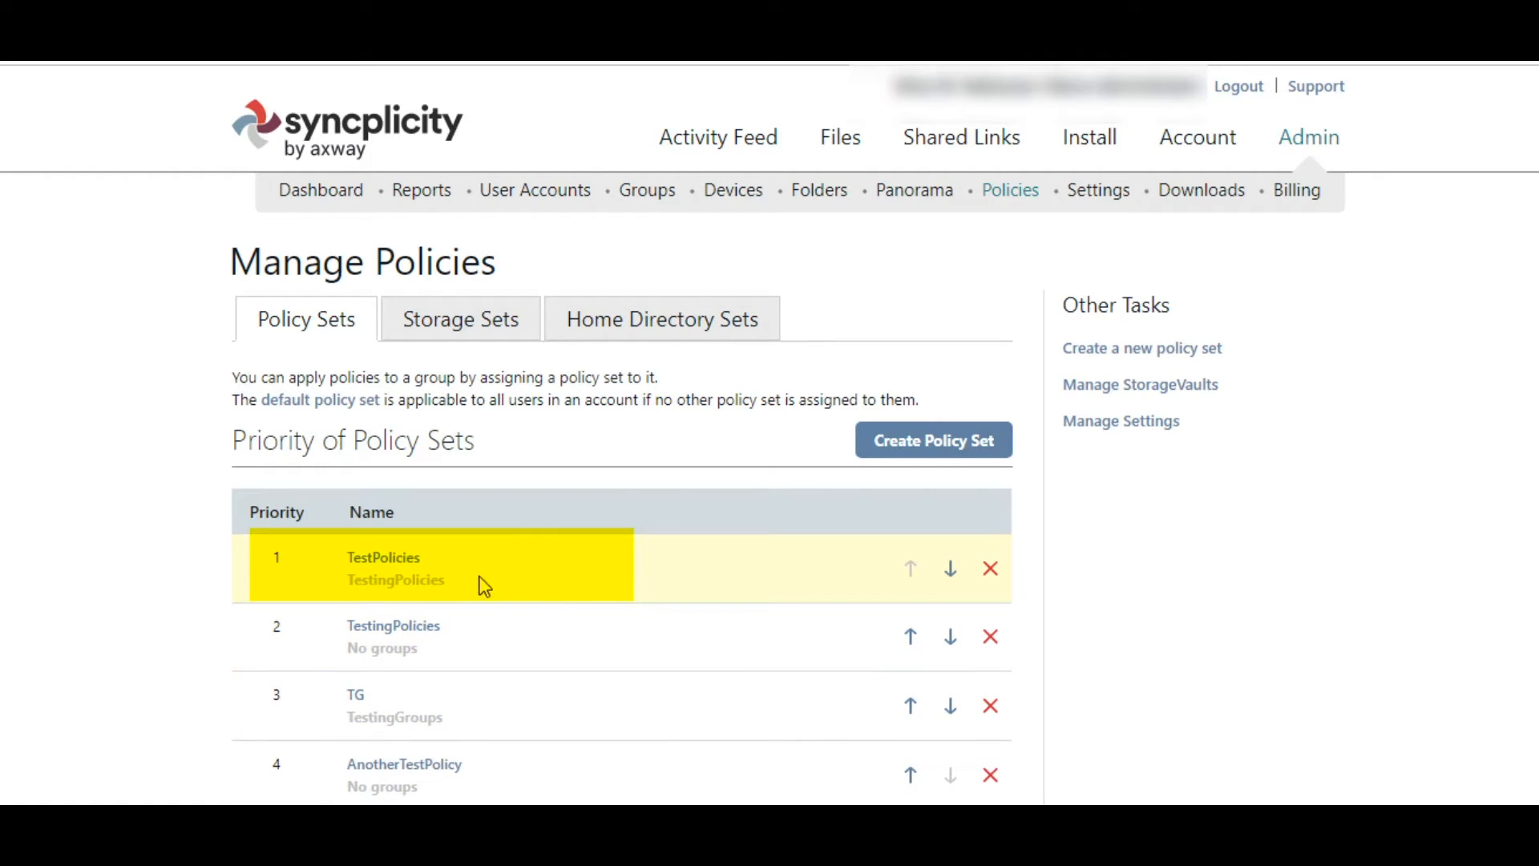
Open the TestPolicies policy set, expand all its policies, and examine the security policies on remote wipe, file sharing, folder sharing and lookup.
{"action": "left_click", "coordinate": [385, 559]}
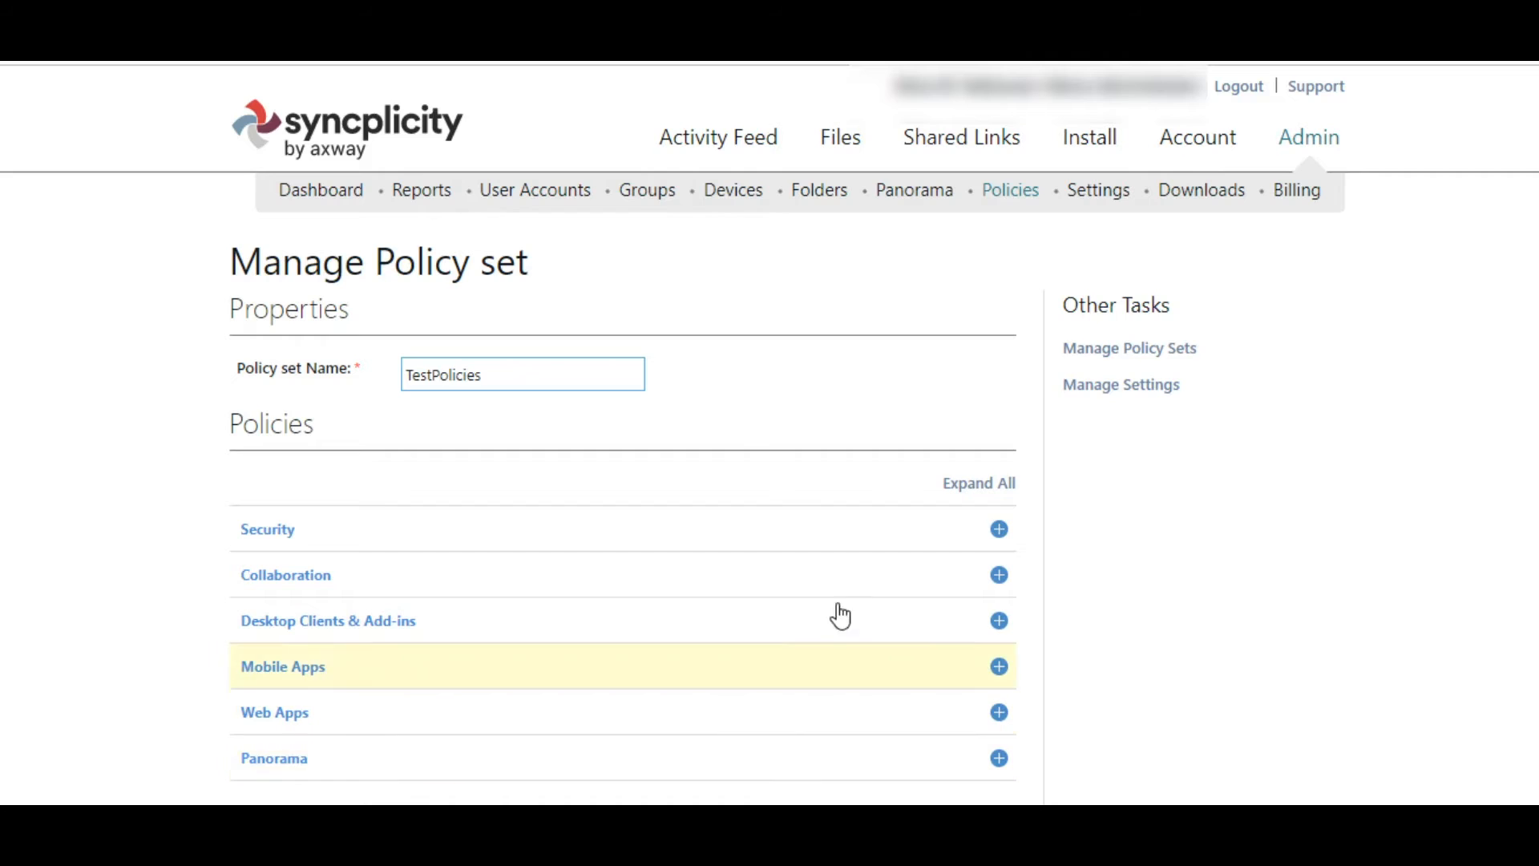
{"action": "left_click", "coordinate": [985, 496]}
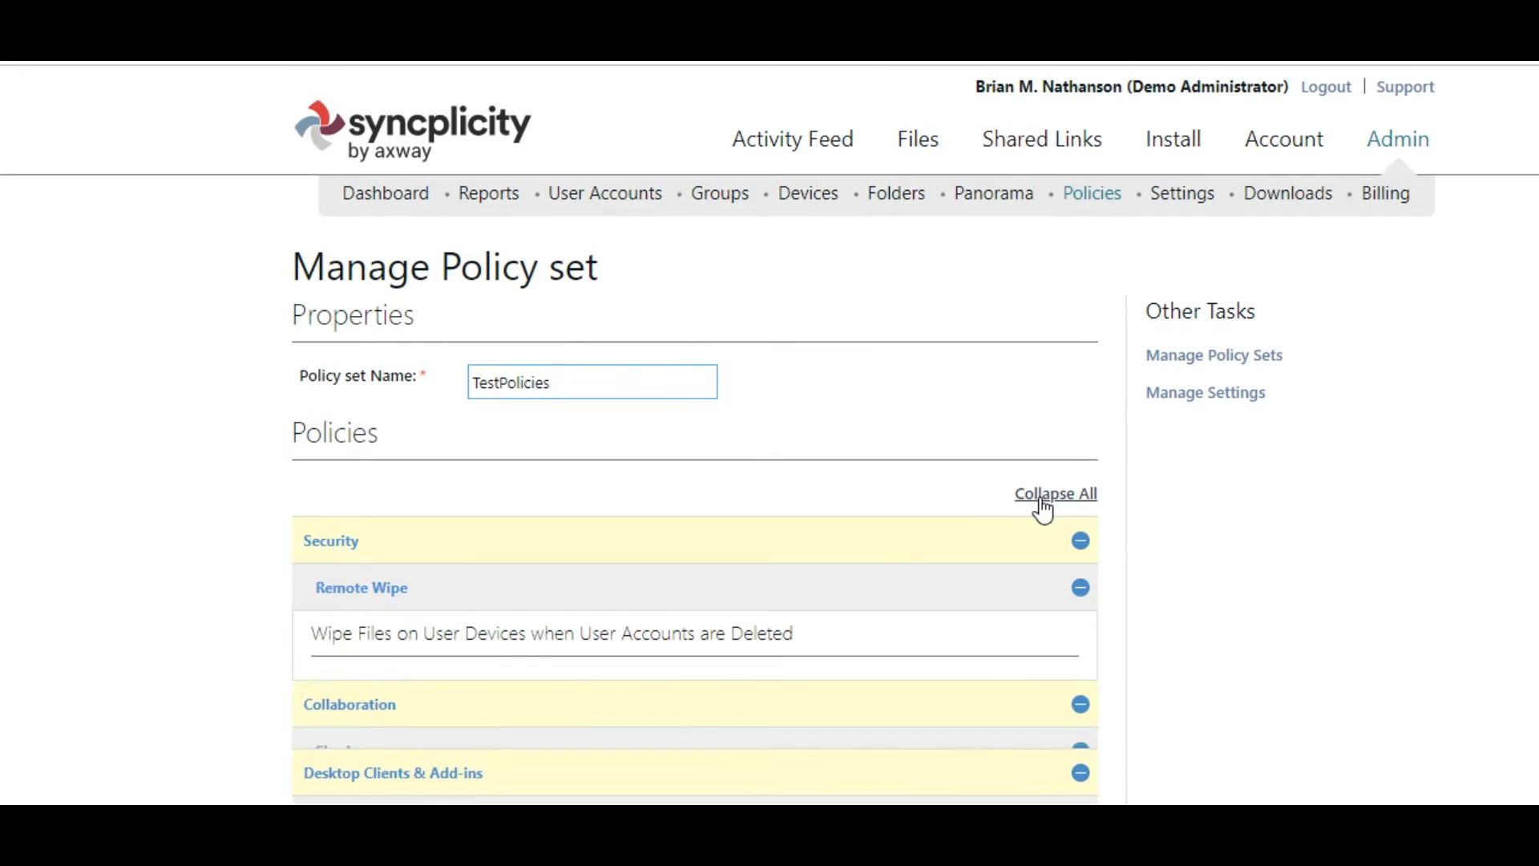
{"action": "scroll", "coordinate": [670, 695], "scroll_direction": "down", "scroll_amount": 1}
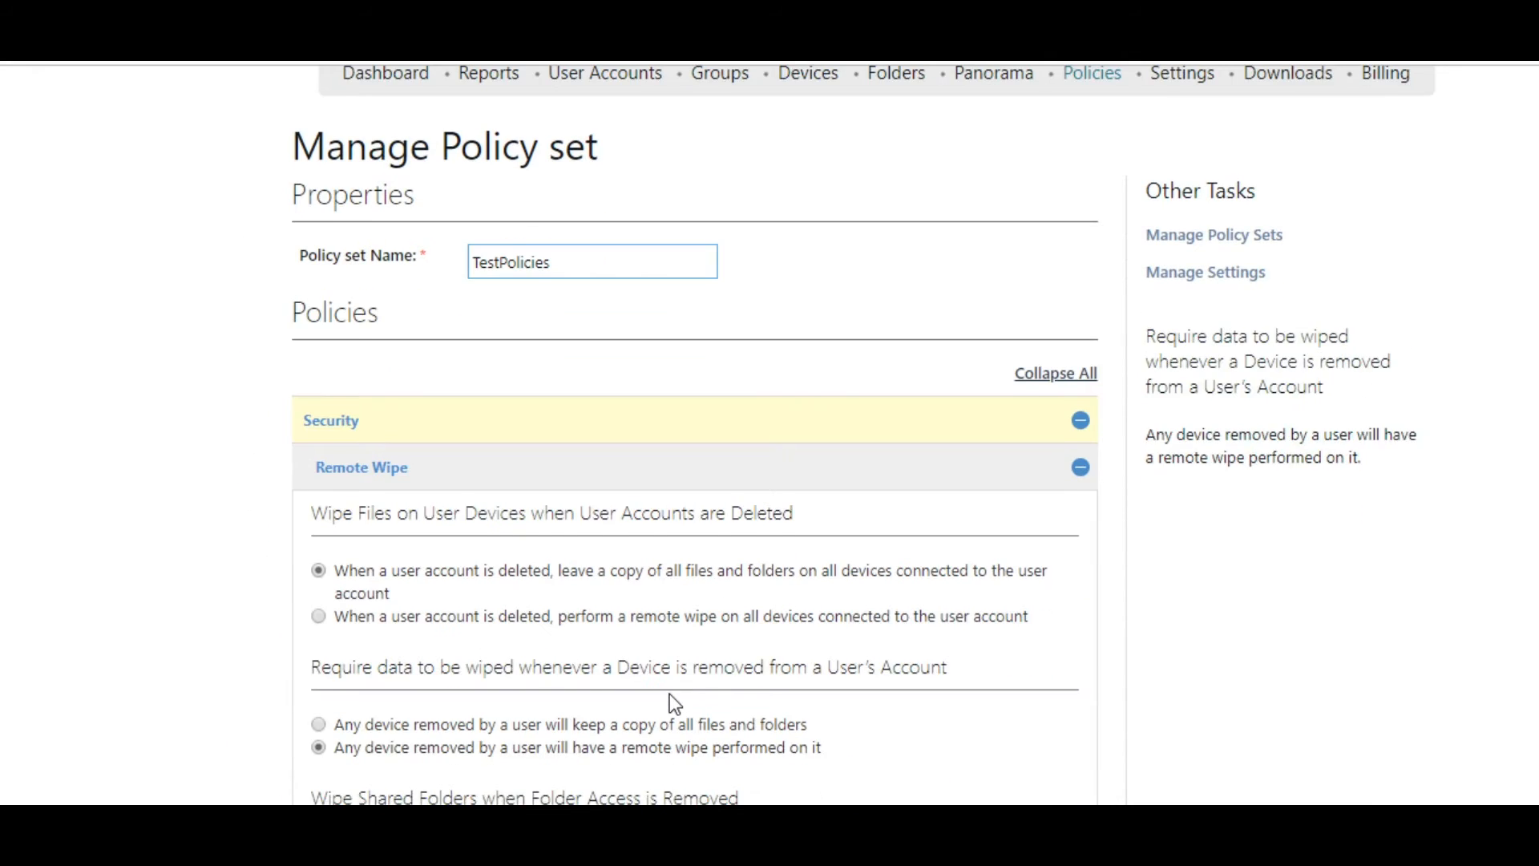
{"action": "scroll", "coordinate": [670, 694], "scroll_direction": "down", "scroll_amount": 1}
{"action": "scroll", "coordinate": [670, 694], "scroll_direction": "down", "scroll_amount": 3}
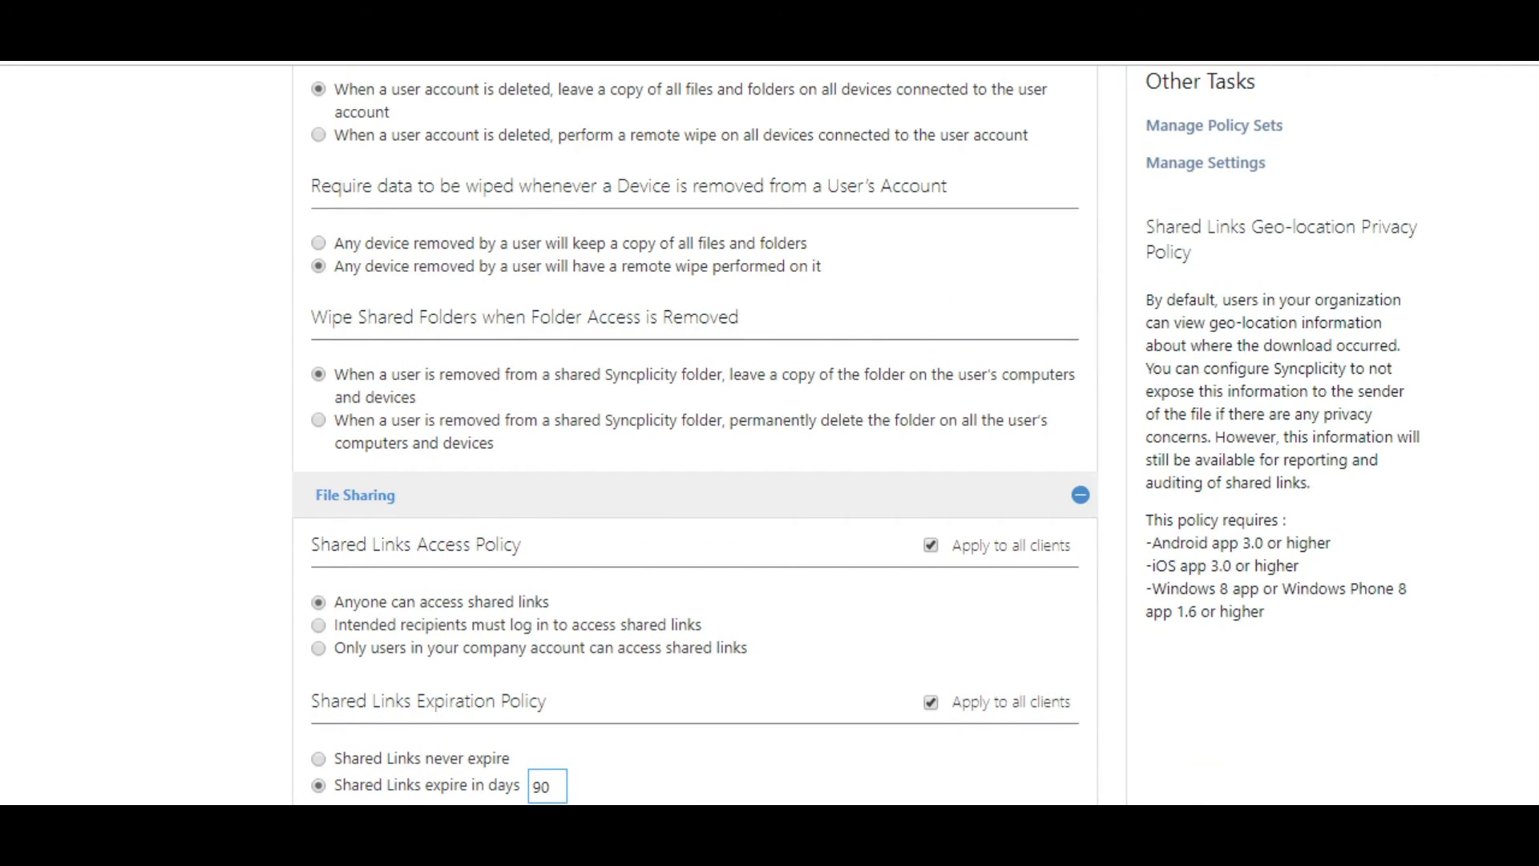
{"action": "scroll", "coordinate": [470, 712], "scroll_direction": "down", "scroll_amount": 3}
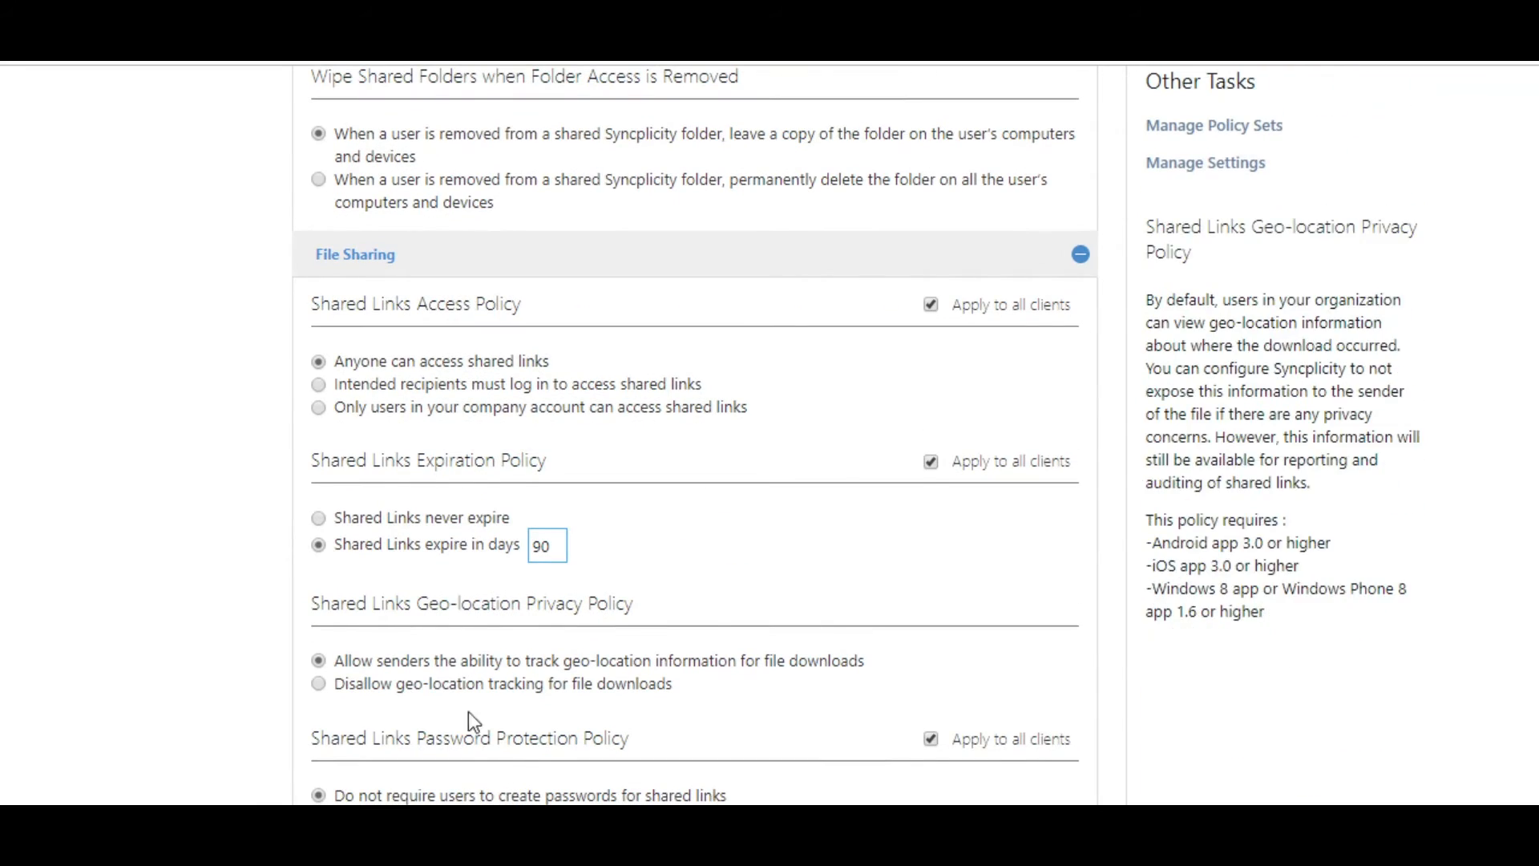
{"action": "scroll", "coordinate": [439, 591], "scroll_direction": "down", "scroll_amount": 5}
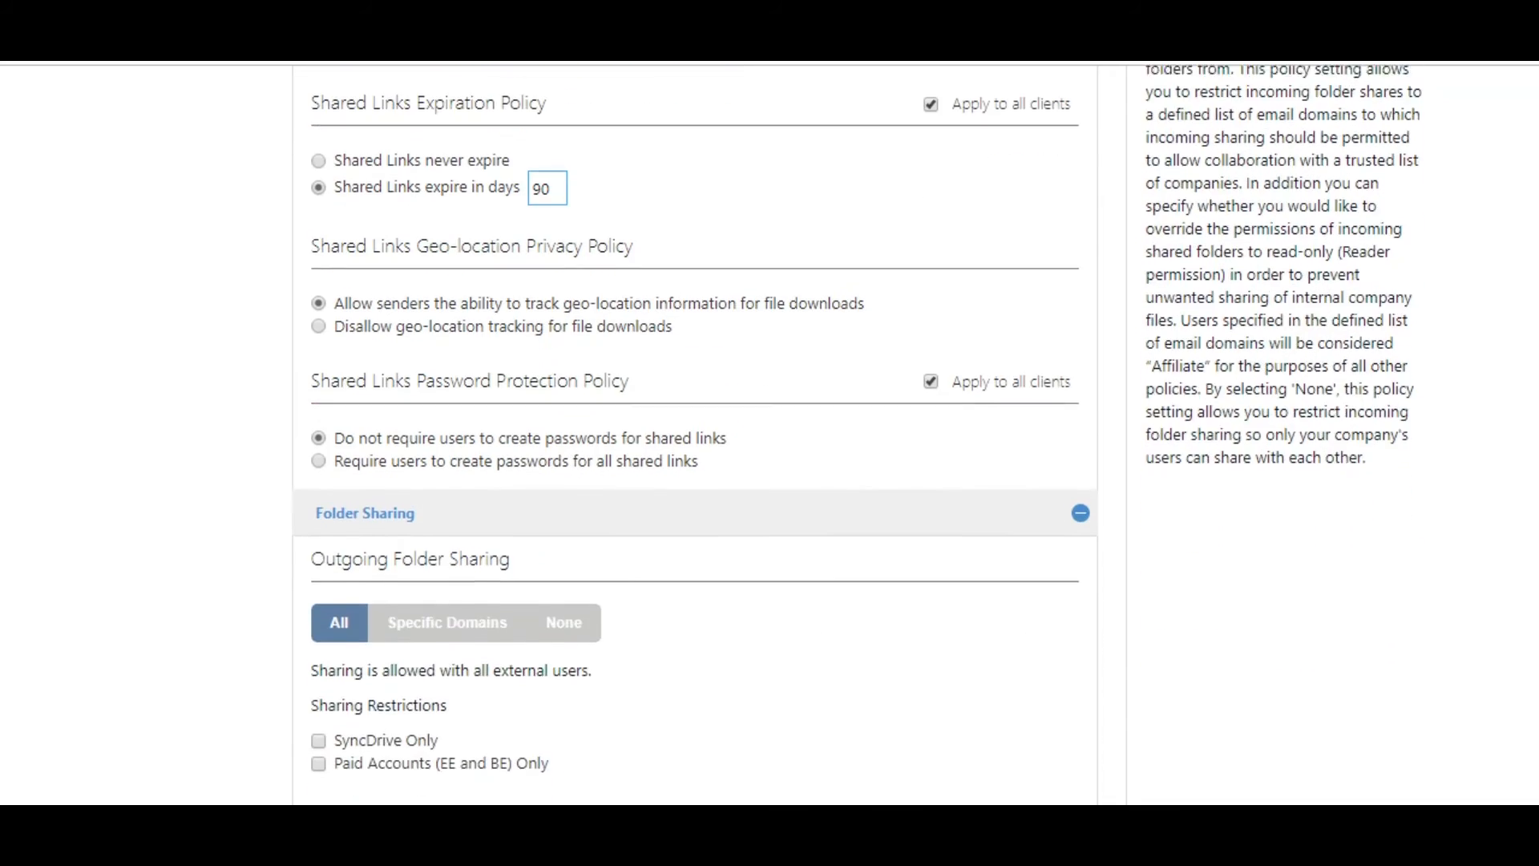
{"action": "scroll", "coordinate": [687, 435], "scroll_direction": "down", "scroll_amount": 5}
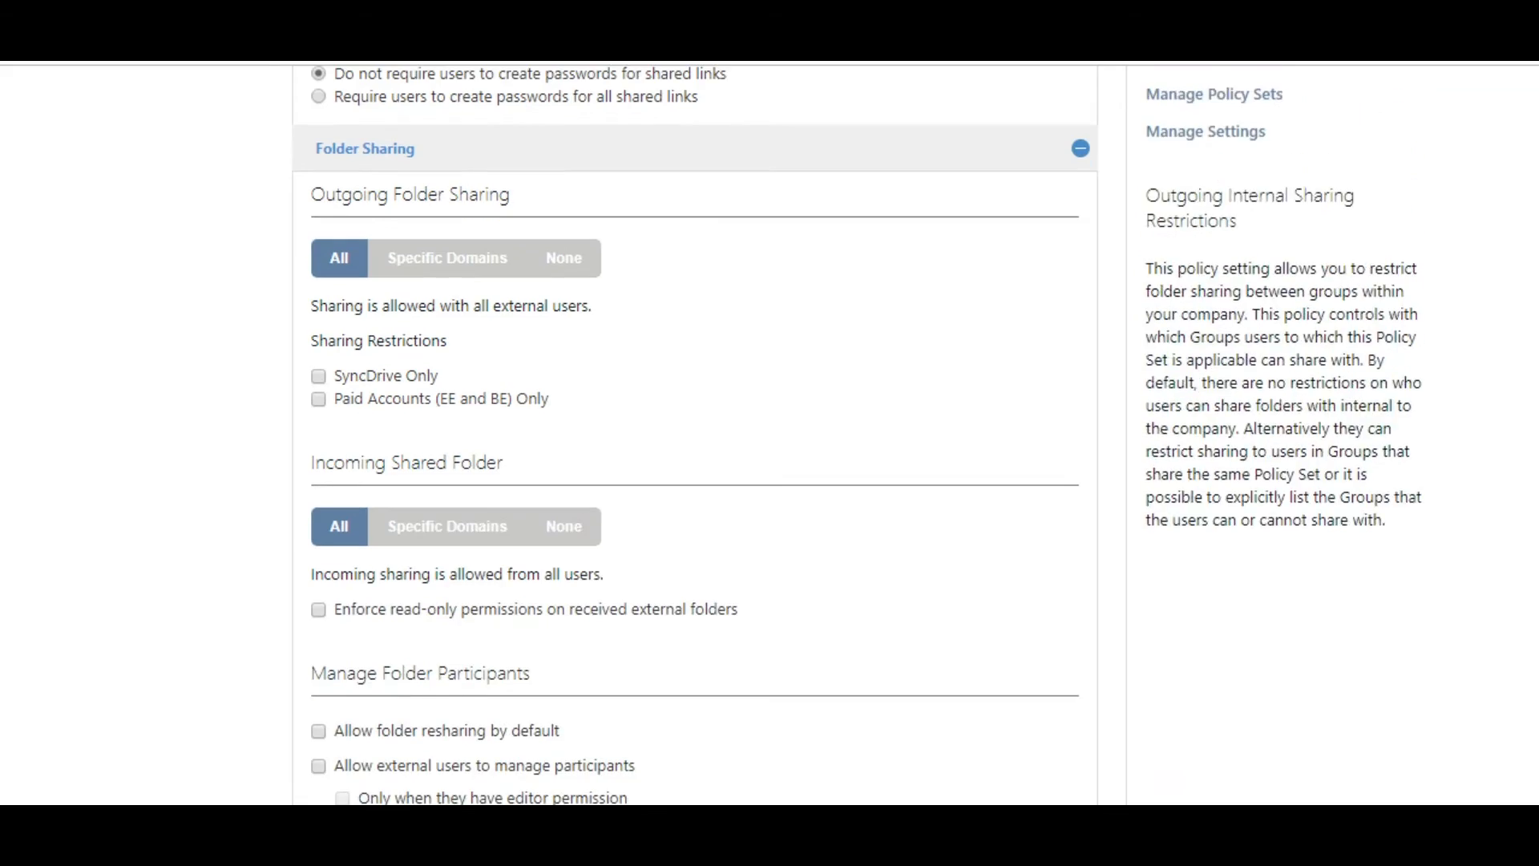
{"action": "scroll", "coordinate": [694, 433], "scroll_direction": "down", "scroll_amount": 7}
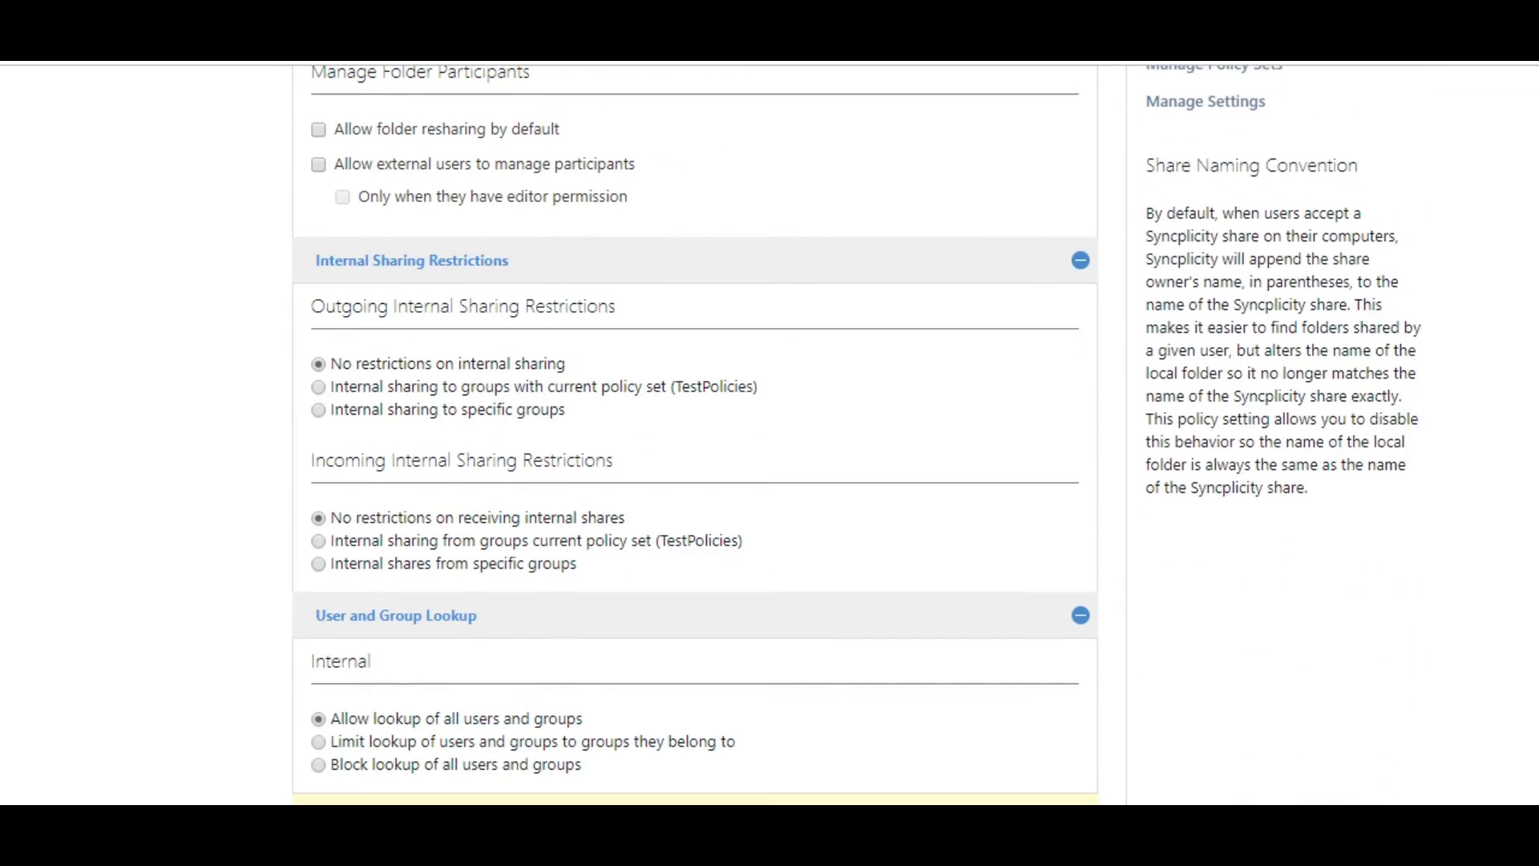
Examine the collaboration policies and the desktop client policies for Active Directory, bandwidth, updates and file type exclusion.
{"action": "scroll", "coordinate": [695, 433], "scroll_direction": "down", "scroll_amount": 8}
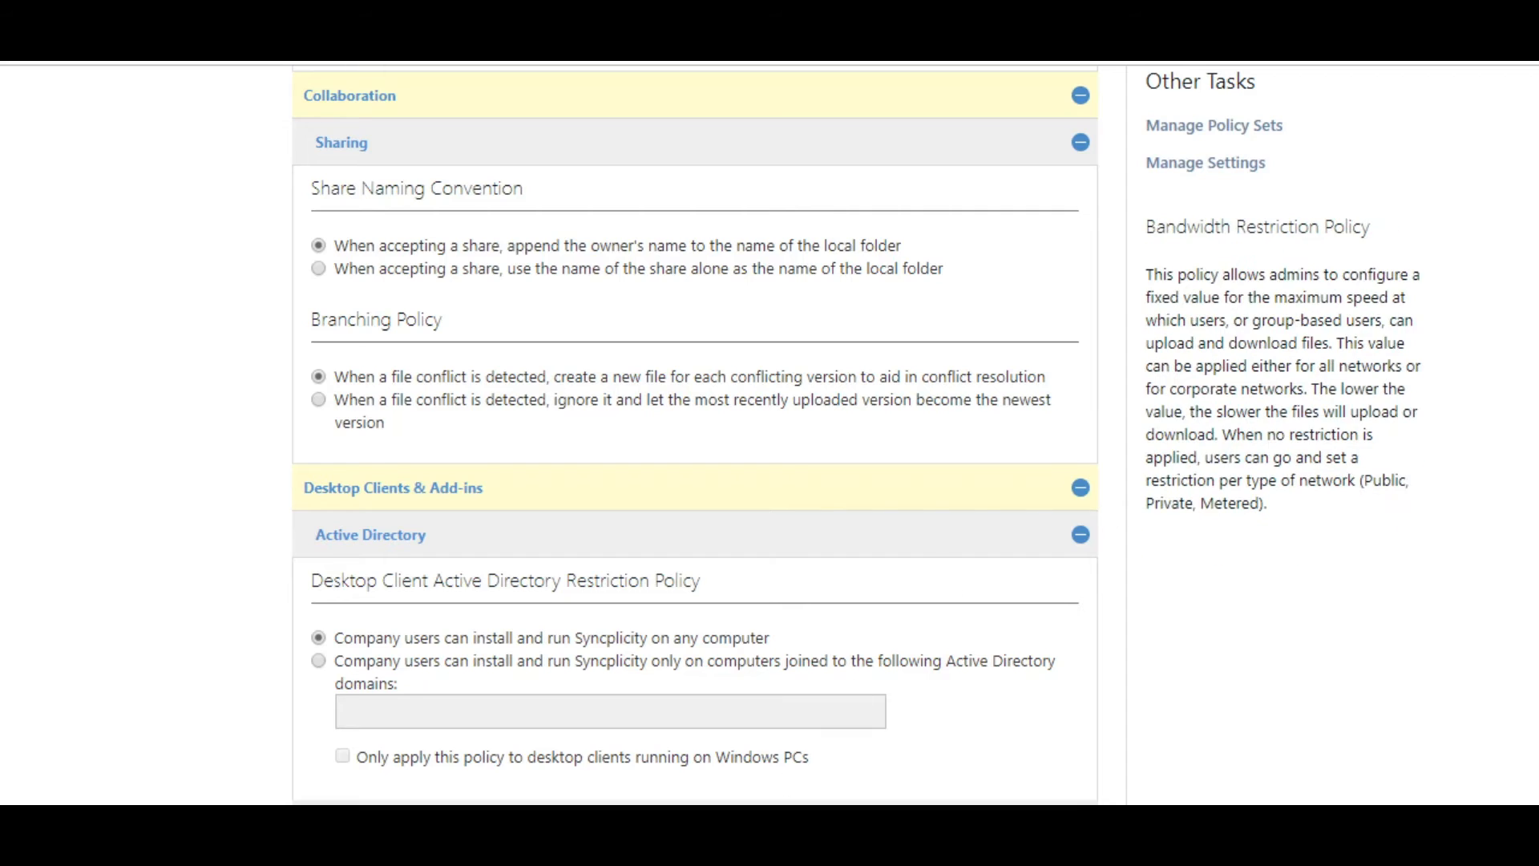
{"action": "scroll", "coordinate": [880, 772], "scroll_direction": "down", "scroll_amount": 2}
{"action": "scroll", "coordinate": [694, 433], "scroll_direction": "down", "scroll_amount": 5}
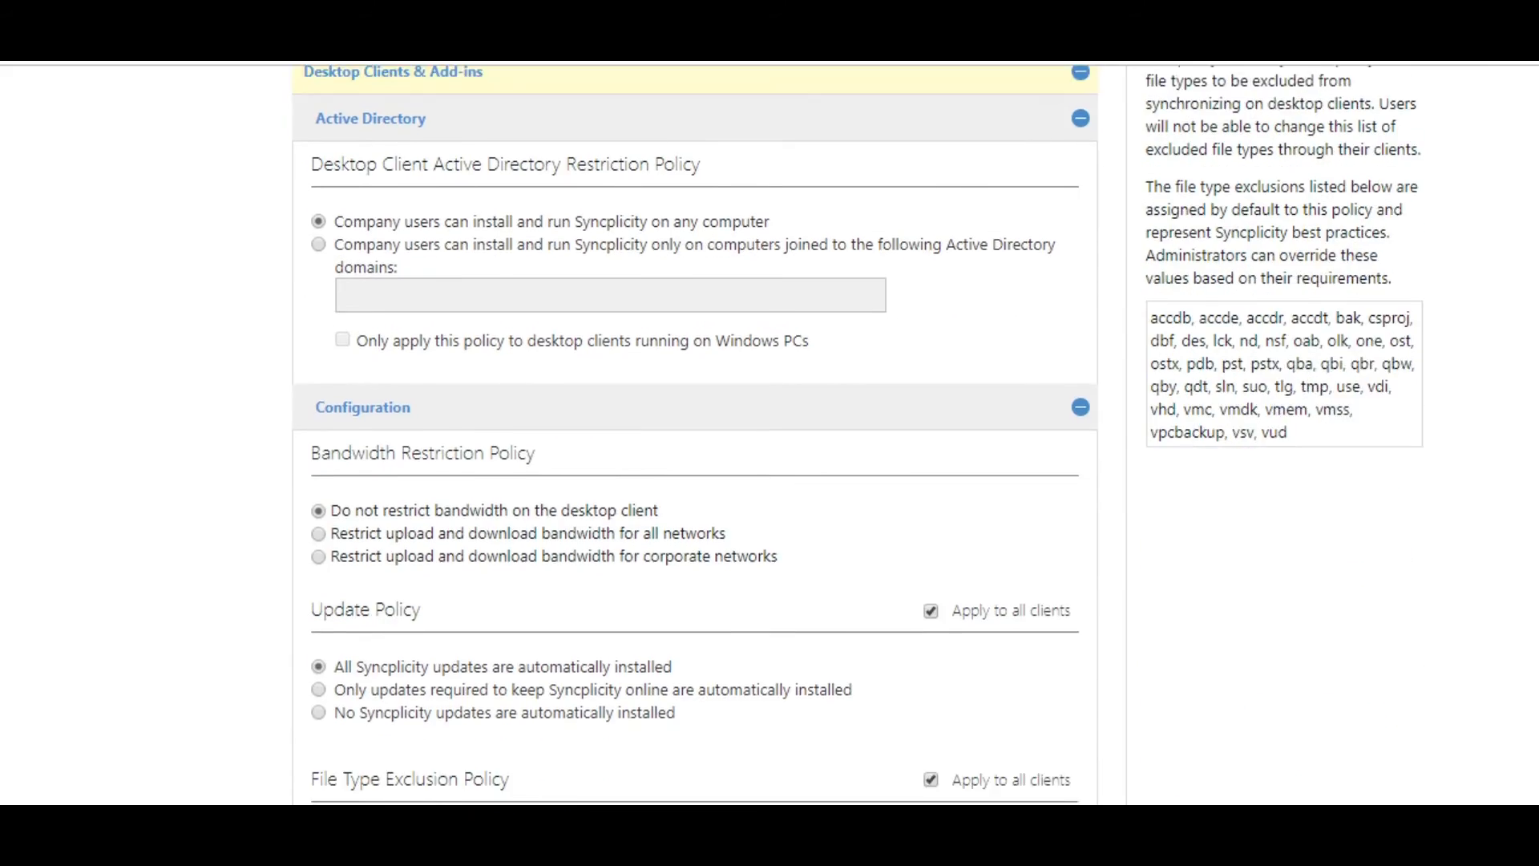
{"action": "scroll", "coordinate": [694, 433], "scroll_direction": "down", "scroll_amount": 5}
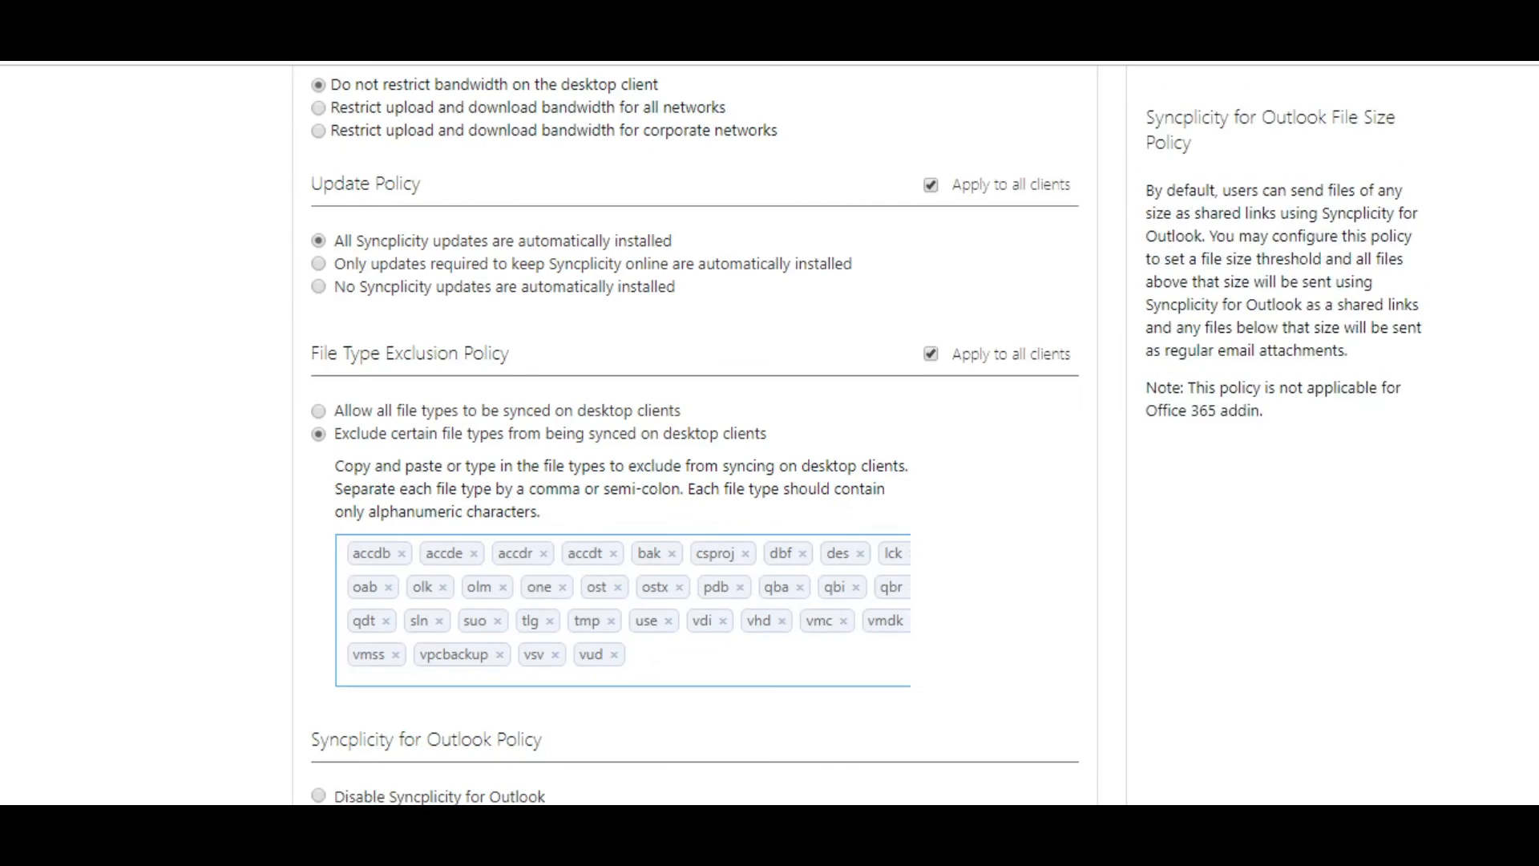
Try to disable Syncplicity for Outlook, and dismiss the policy page reload request.
{"action": "left_click", "coordinate": [318, 796]}
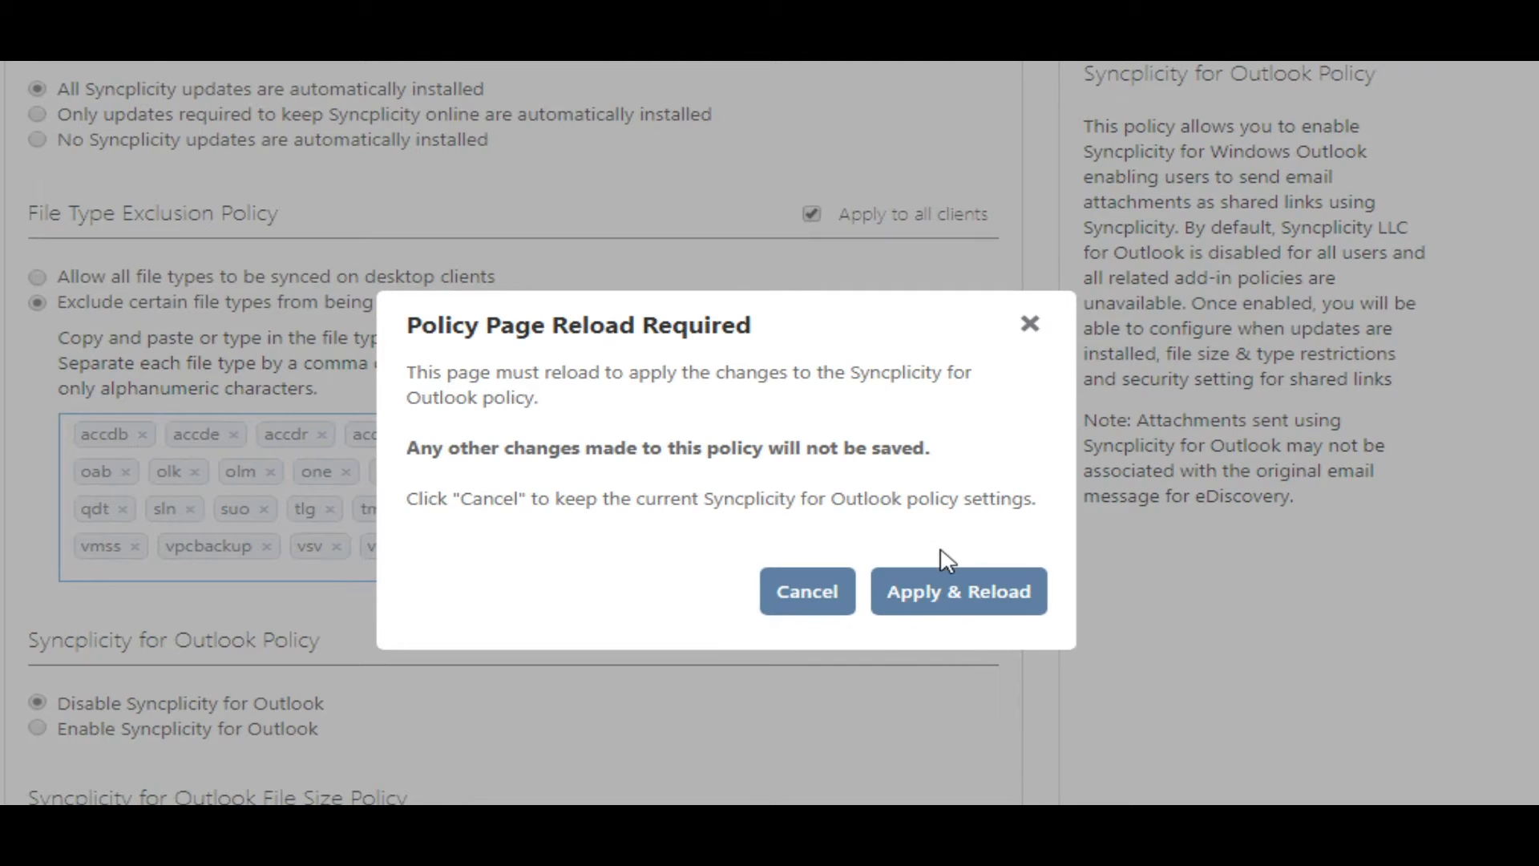
{"action": "left_click", "coordinate": [1029, 323]}
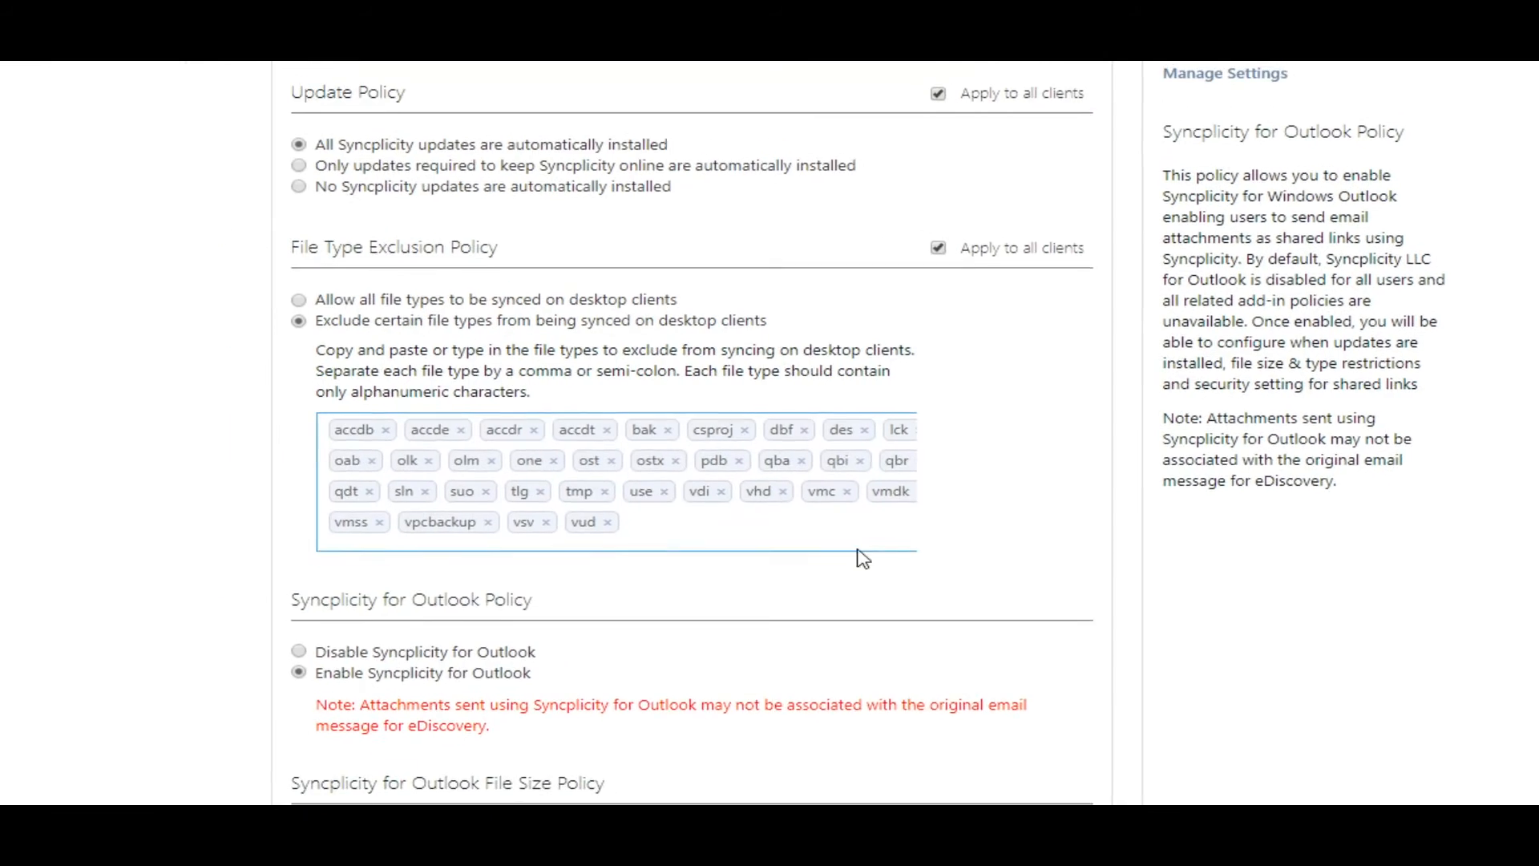
Examine the remaining desktop client policies, including Outlook file size, folder display with Show only mapped, Office documents and silent onboarding.
{"action": "scroll", "coordinate": [784, 715], "scroll_direction": "down", "scroll_amount": 7}
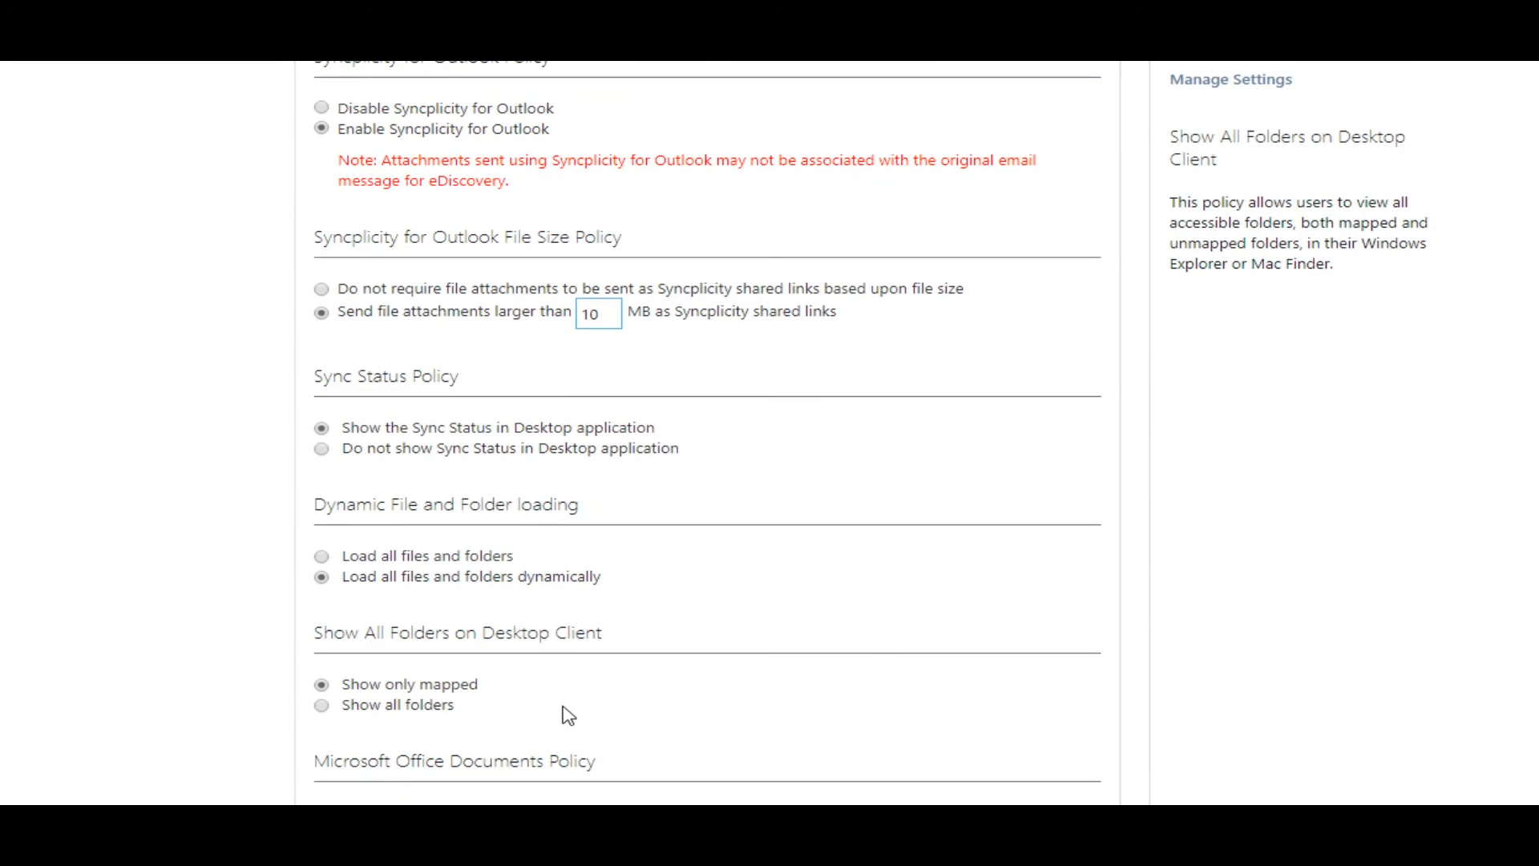
{"action": "left_click_drag", "start_coordinate": [480, 686], "coordinate": [345, 691]}
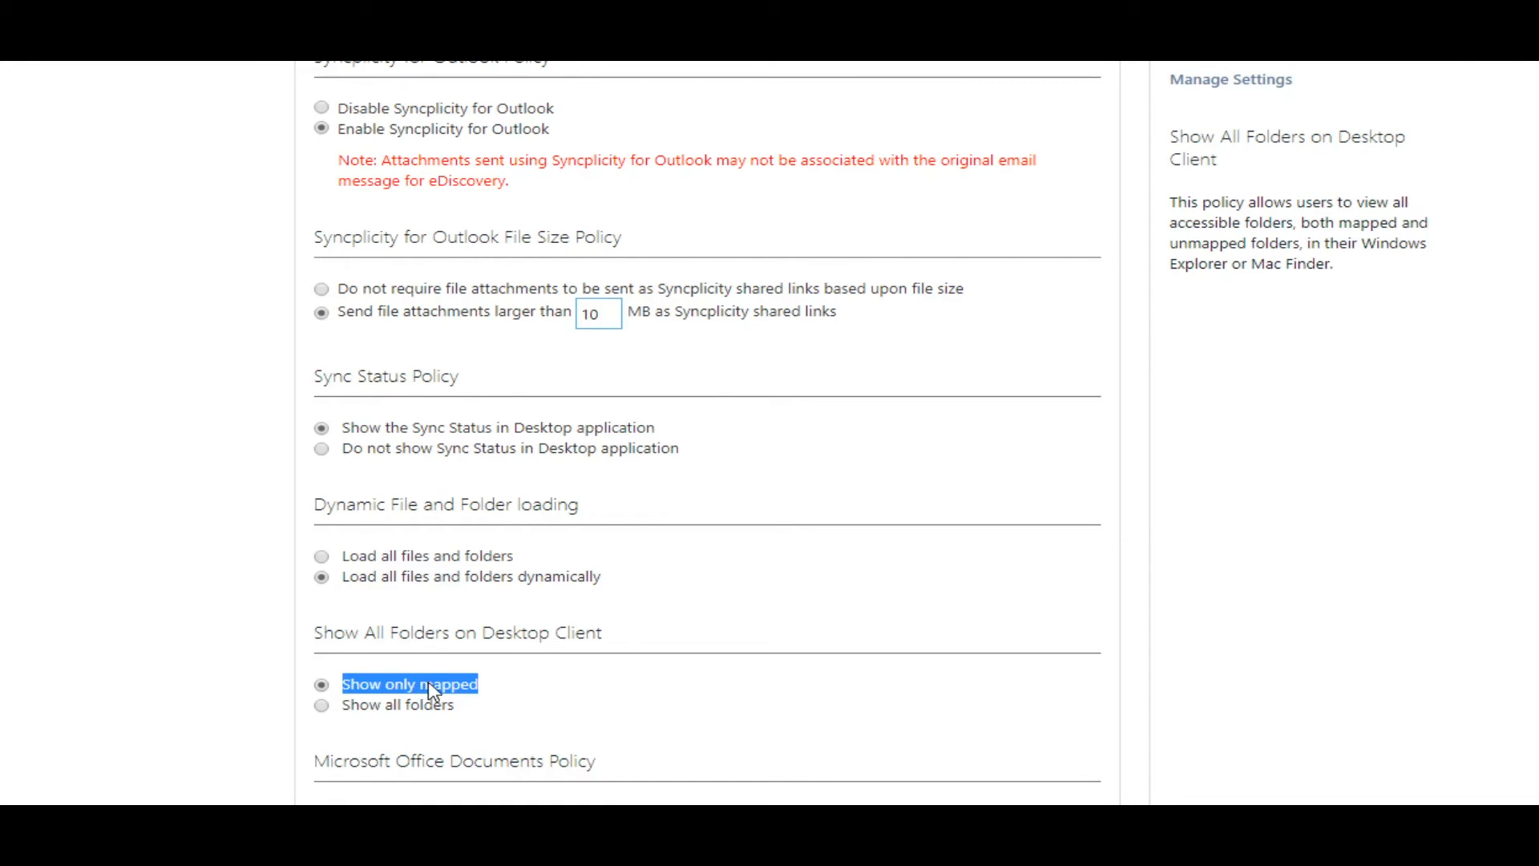
{"action": "left_click", "coordinate": [479, 709]}
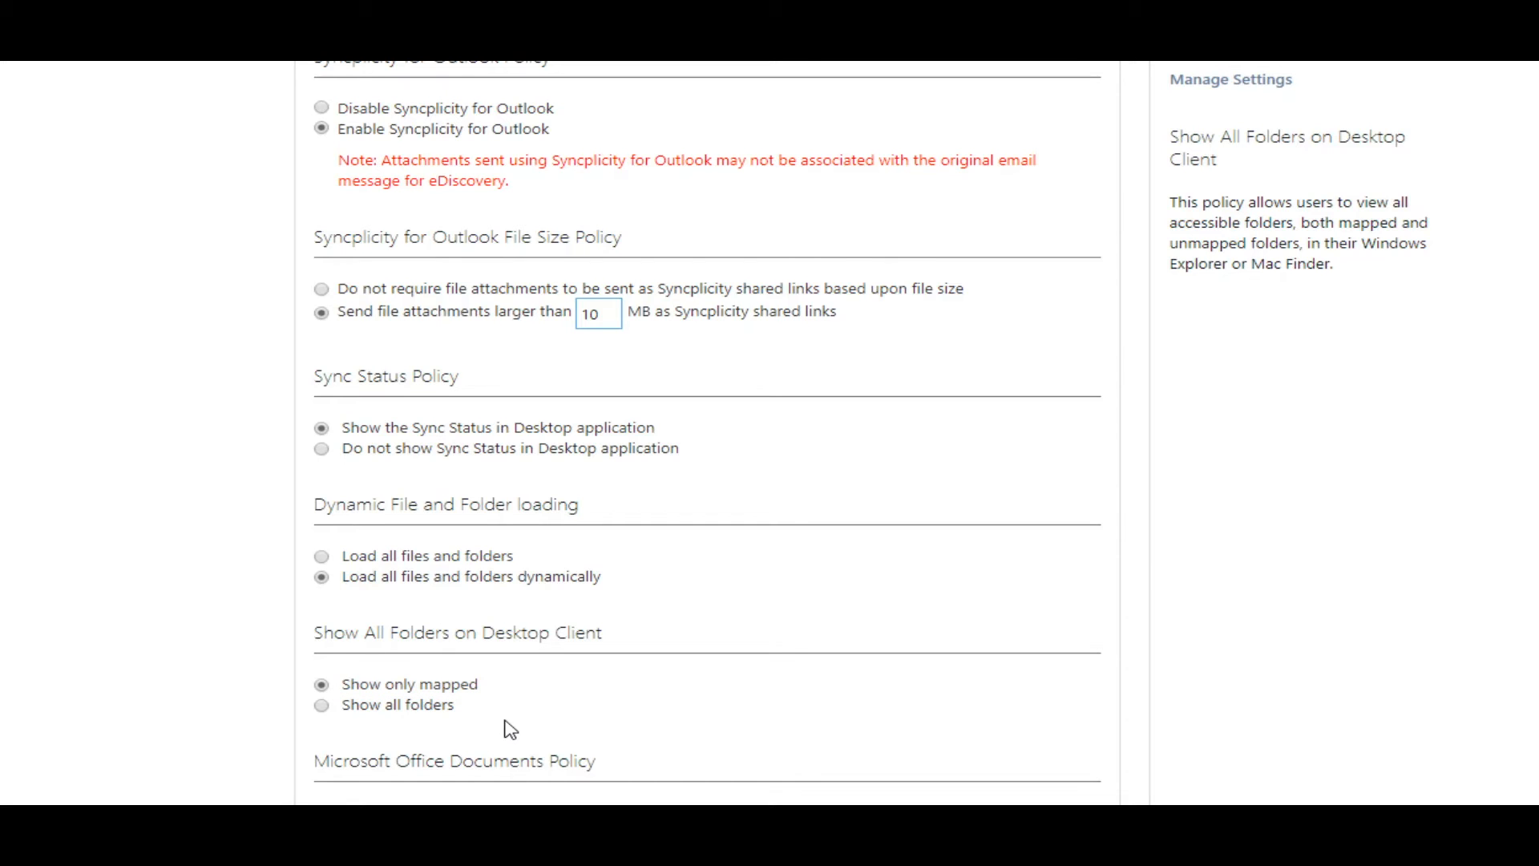
{"action": "scroll", "coordinate": [550, 719], "scroll_direction": "down", "scroll_amount": 2}
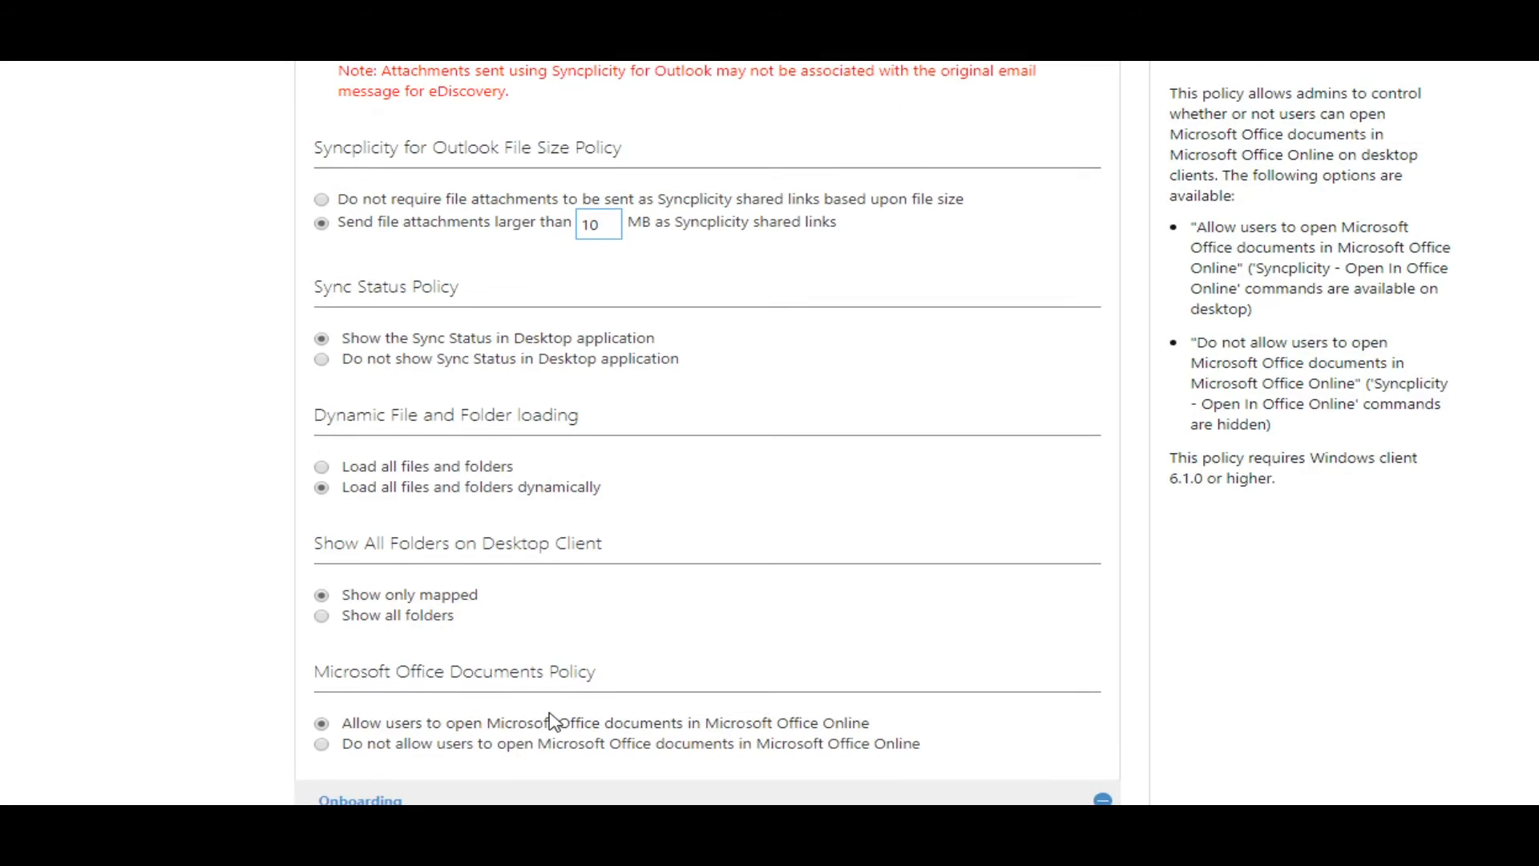
{"action": "scroll", "coordinate": [569, 718], "scroll_direction": "down", "scroll_amount": 6}
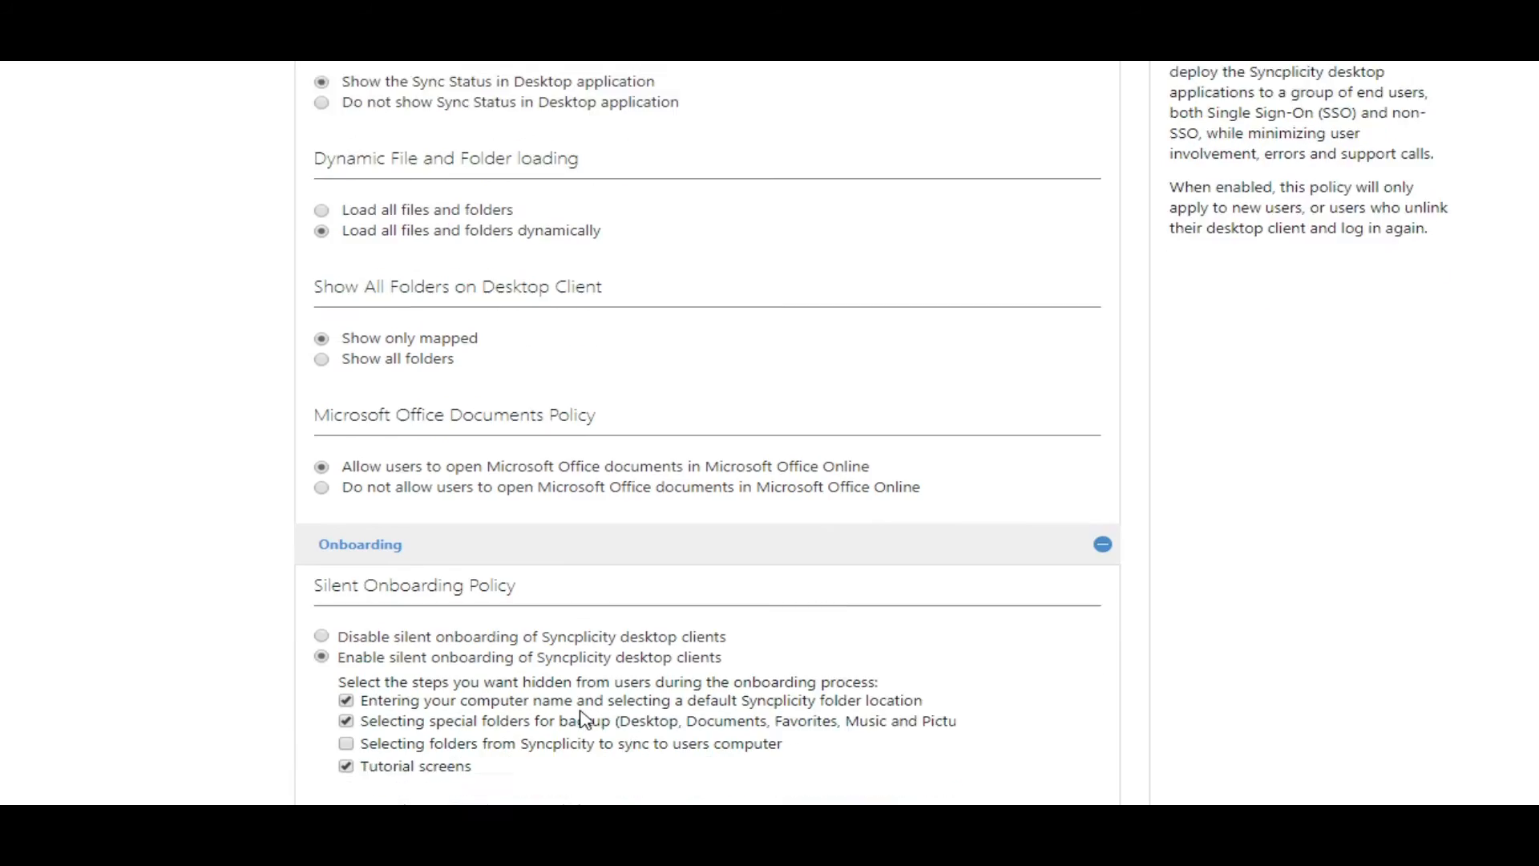
{"action": "scroll", "coordinate": [574, 685], "scroll_direction": "down", "scroll_amount": 1}
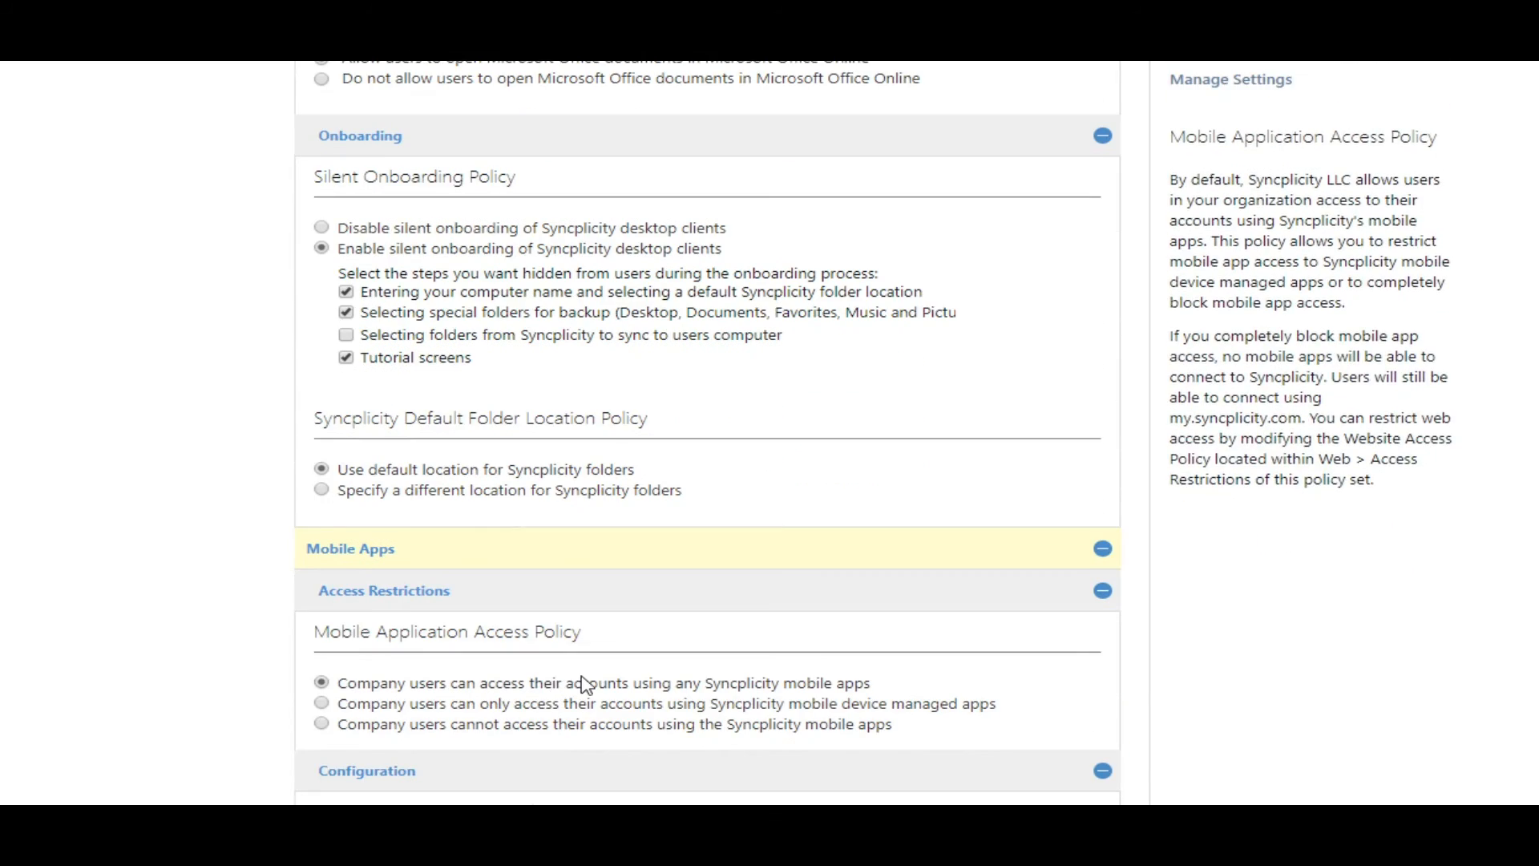
Examine the mobile app and web app policies, and collapse the Panorama policy section.
{"action": "scroll", "coordinate": [634, 687], "scroll_direction": "down", "scroll_amount": 4}
{"action": "scroll", "coordinate": [594, 687], "scroll_direction": "down", "scroll_amount": 5}
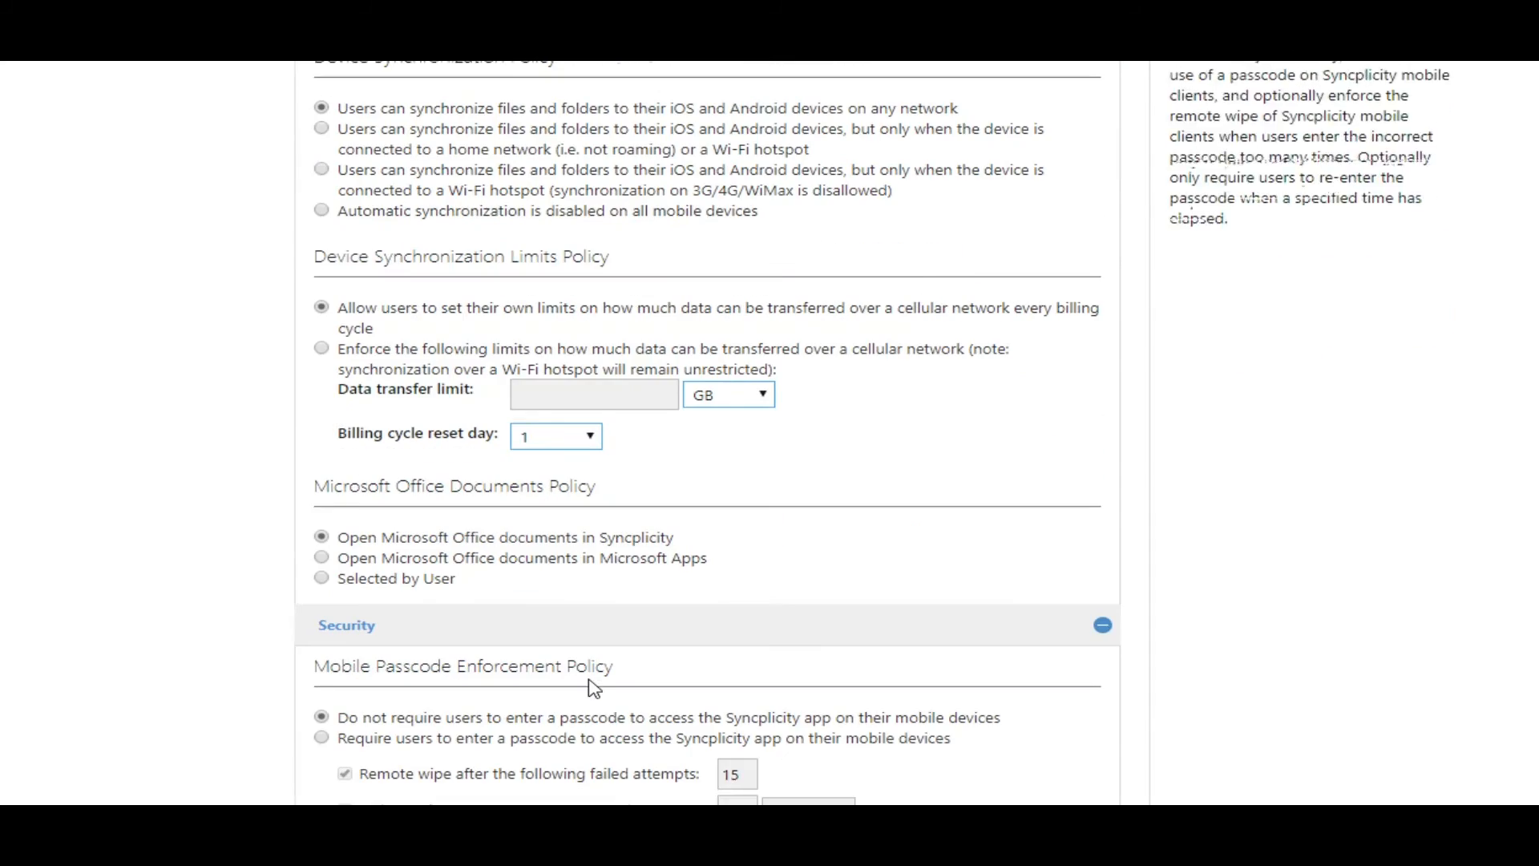
{"action": "scroll", "coordinate": [593, 688], "scroll_direction": "down", "scroll_amount": 3}
{"action": "scroll", "coordinate": [592, 688], "scroll_direction": "down", "scroll_amount": 5}
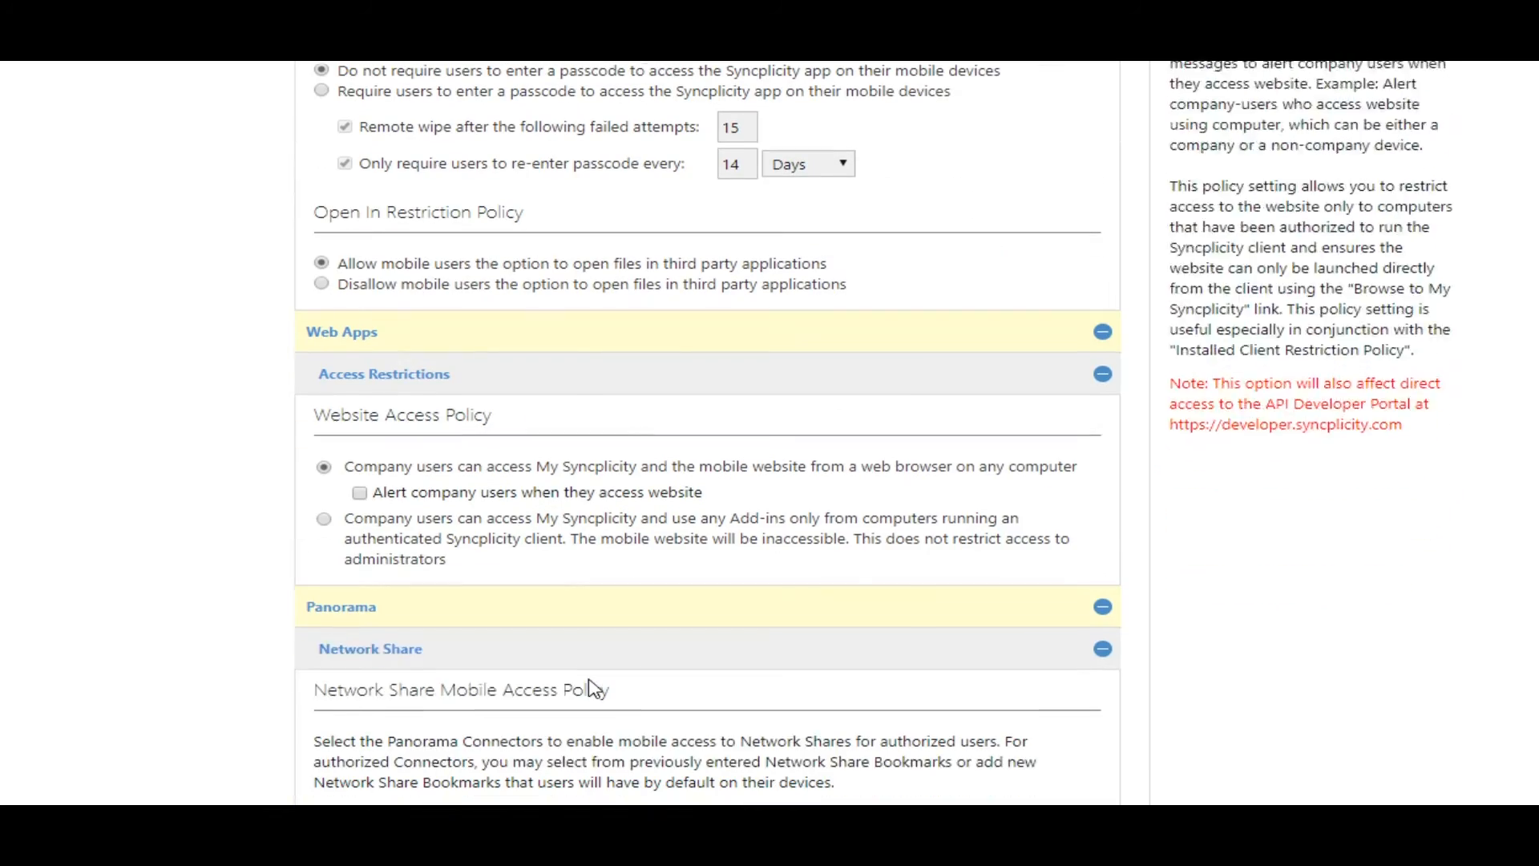
{"action": "left_click", "coordinate": [1100, 609]}
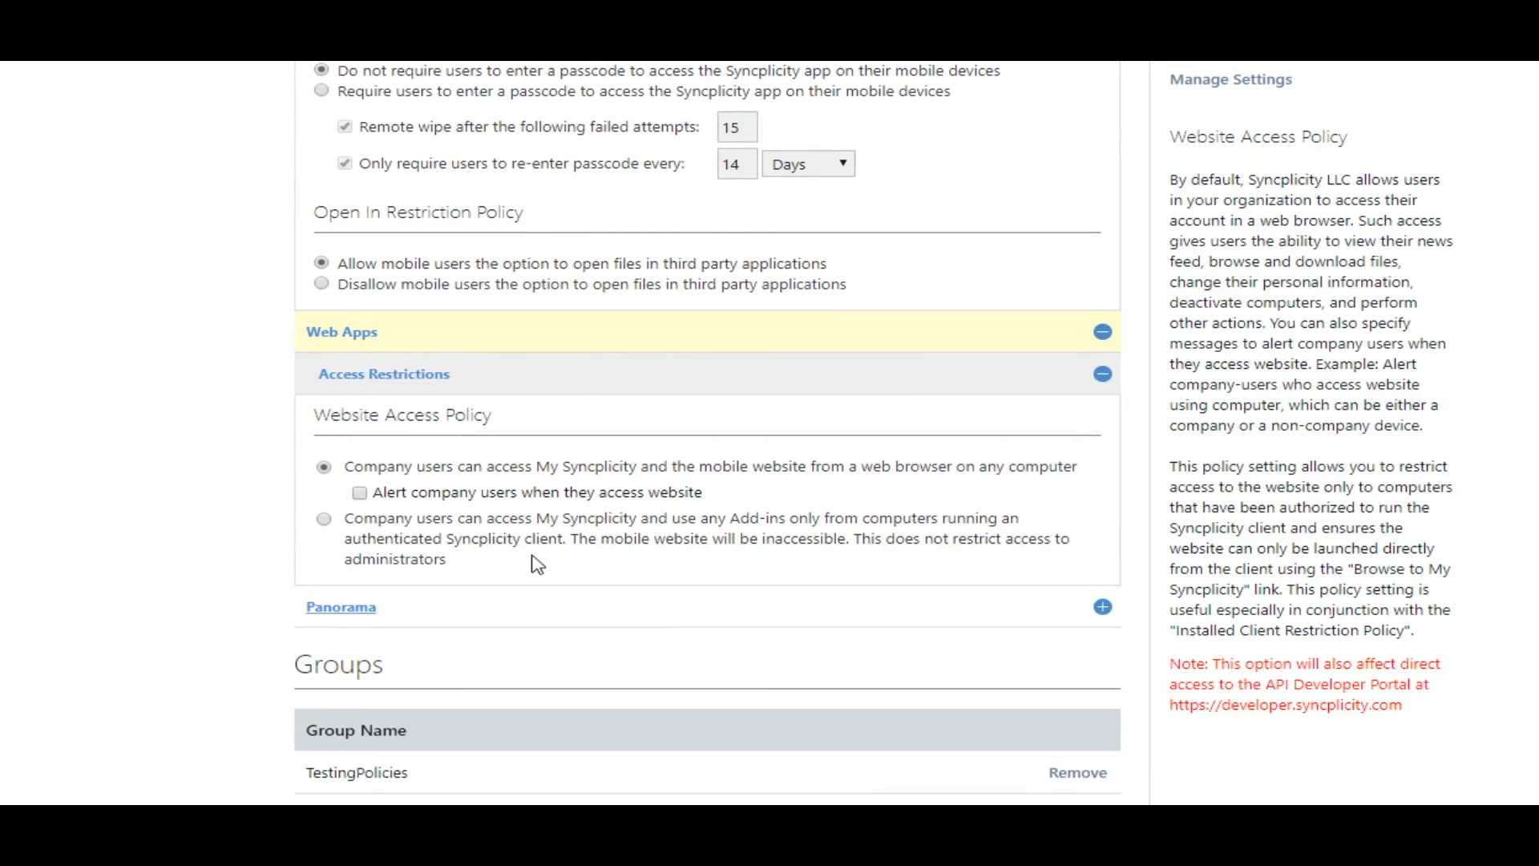
Require users to enter a passcode for the Syncplicity app on mobile devices, and save the TestPolicies policy set.
{"action": "scroll", "coordinate": [532, 561], "scroll_direction": "up", "scroll_amount": 4}
{"action": "left_click", "coordinate": [323, 414]}
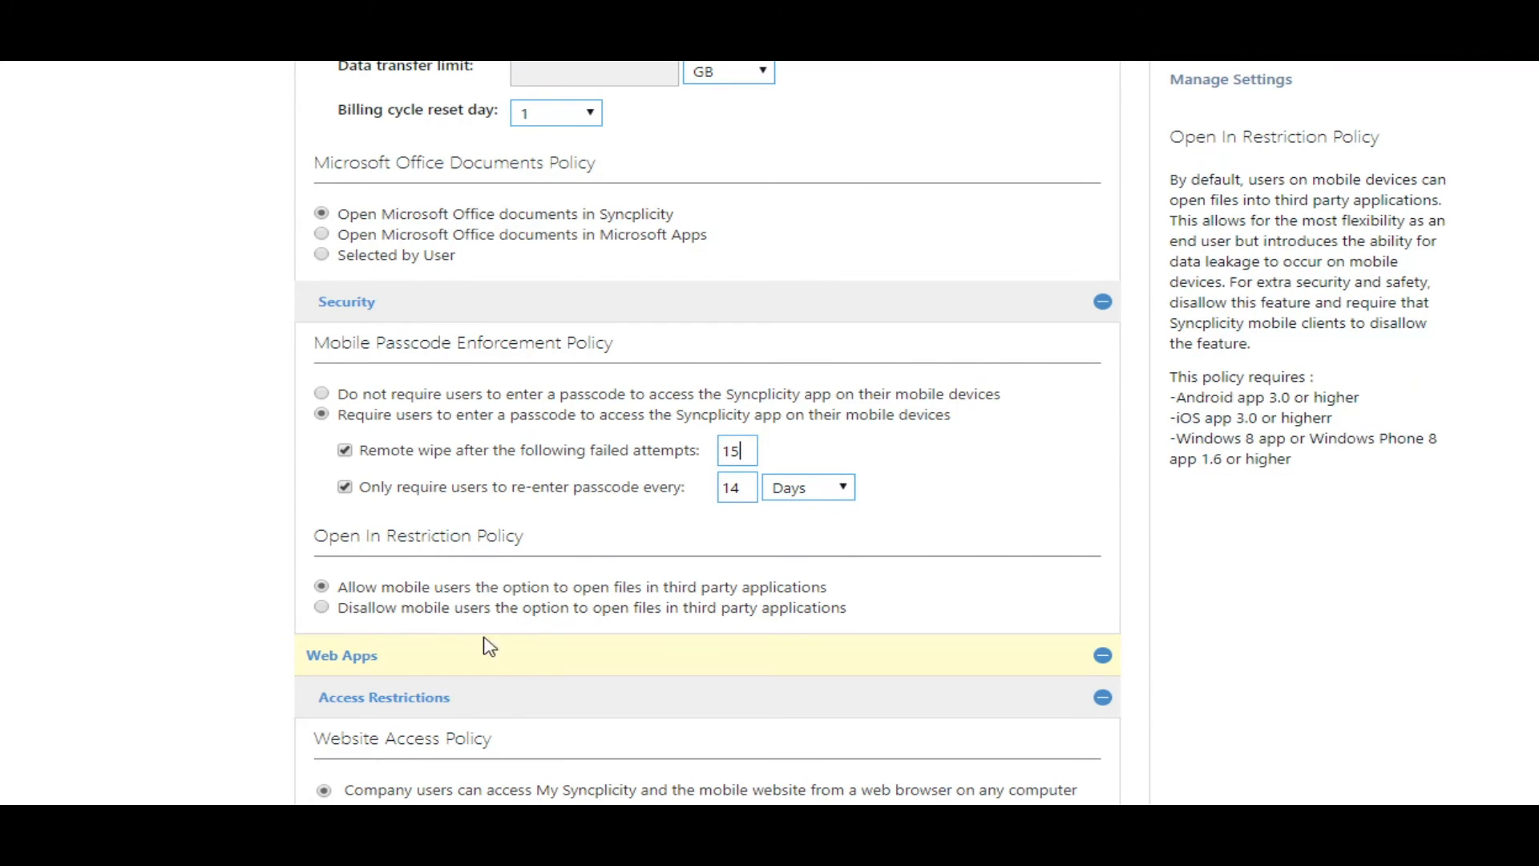
{"action": "scroll", "coordinate": [508, 660], "scroll_direction": "down", "scroll_amount": 5}
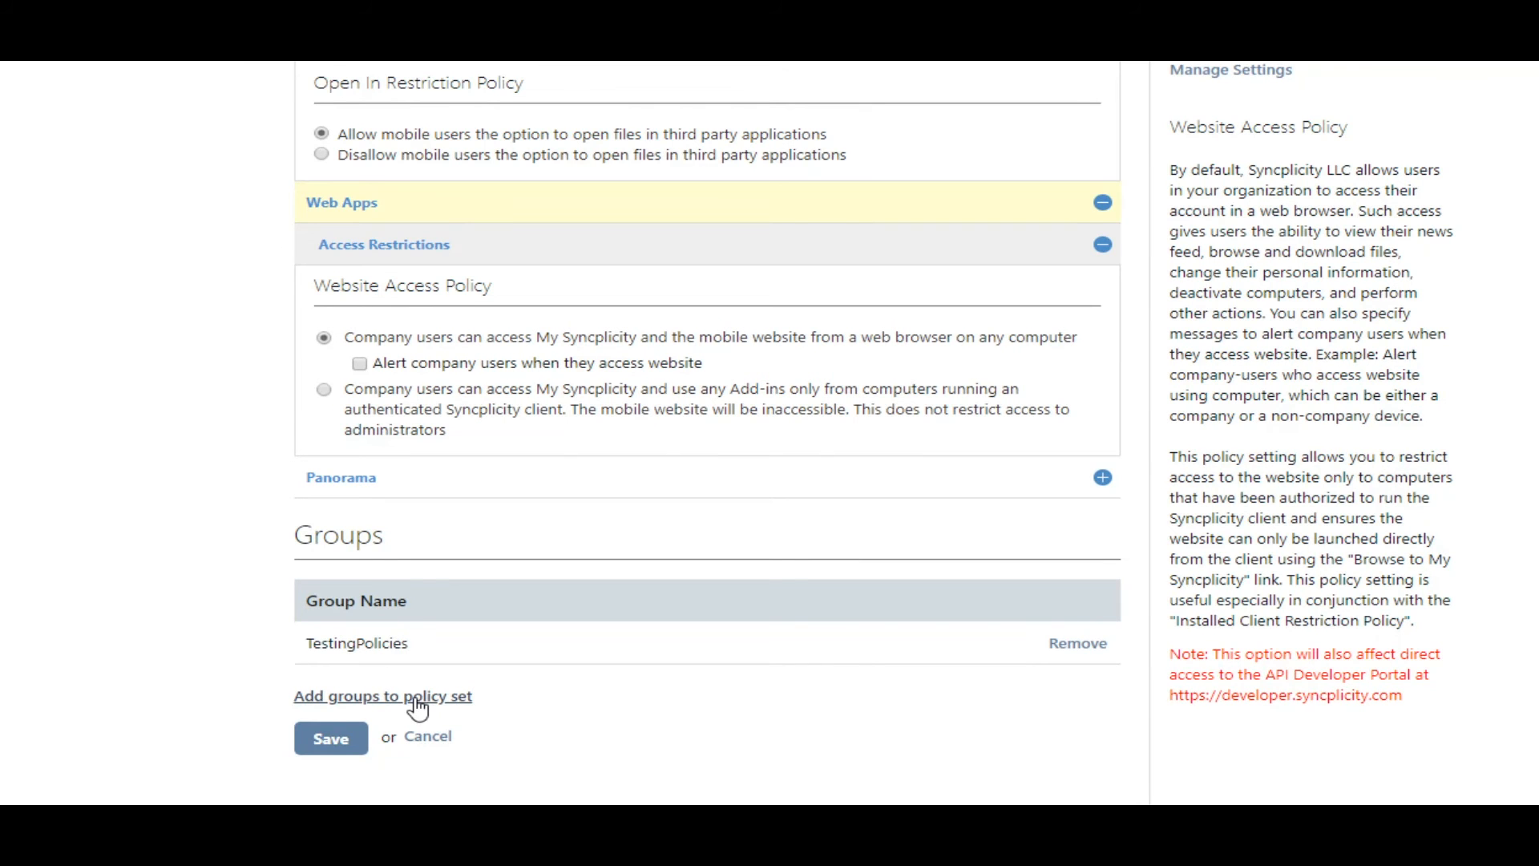
{"action": "left_click", "coordinate": [330, 742]}
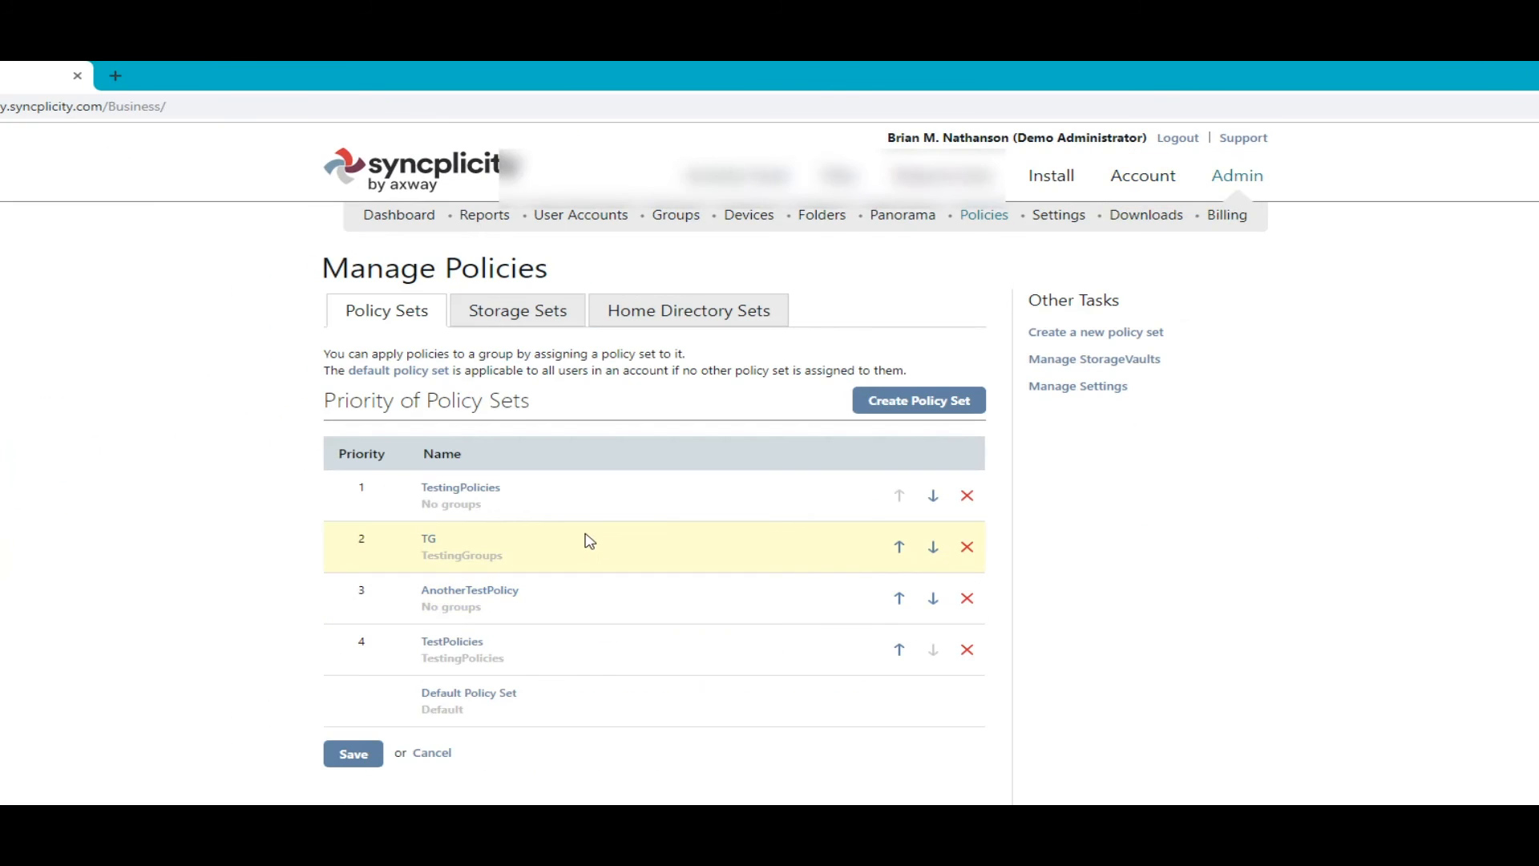
Open the account-wide settings and look through the account configuration, administrator and data retention options.
{"action": "left_click", "coordinate": [1052, 225]}
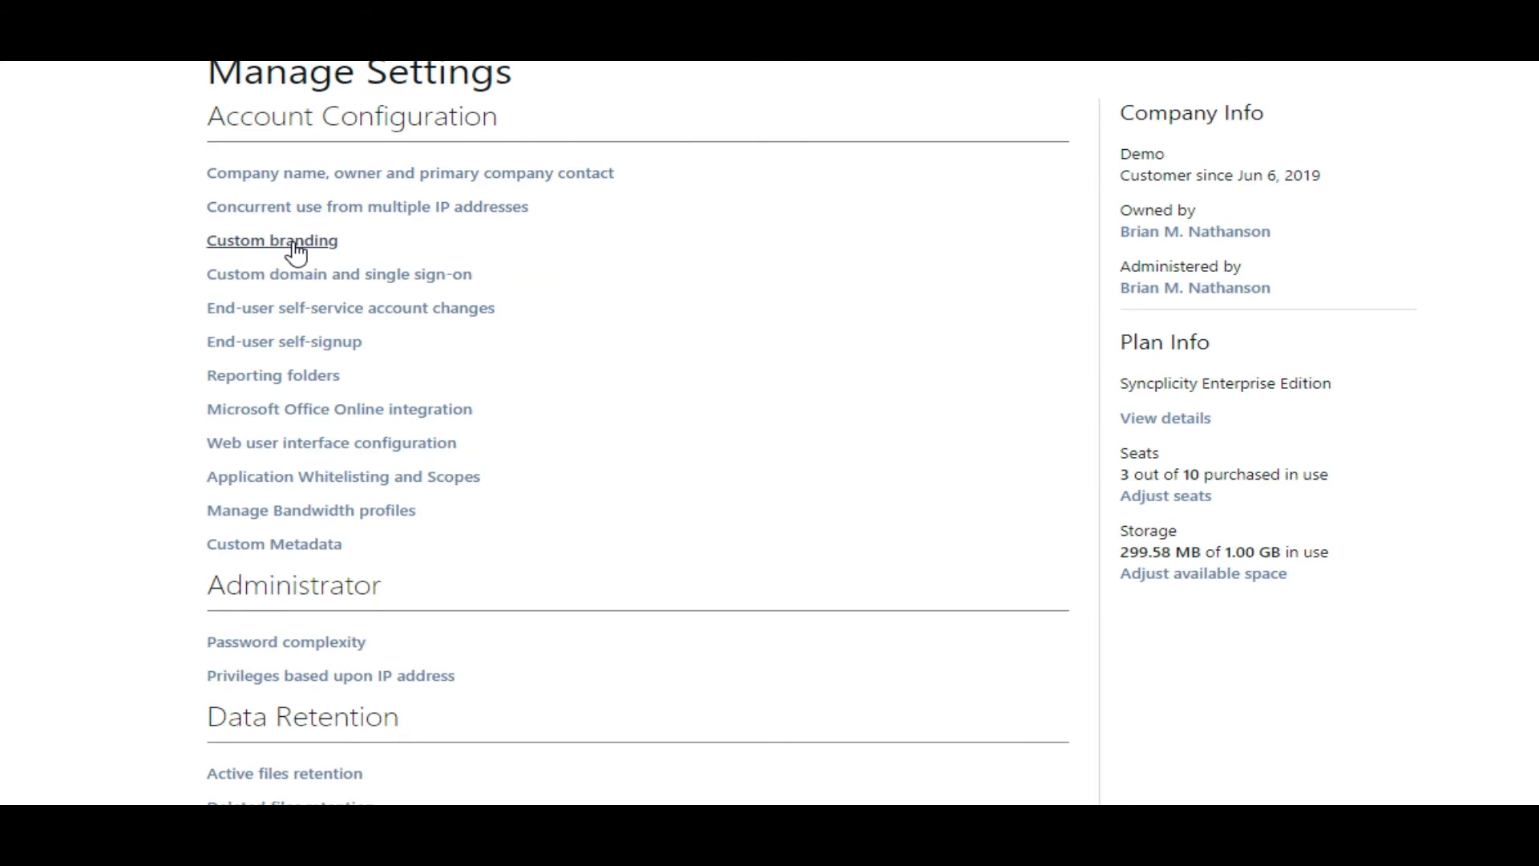
{"action": "left_click", "coordinate": [310, 277]}
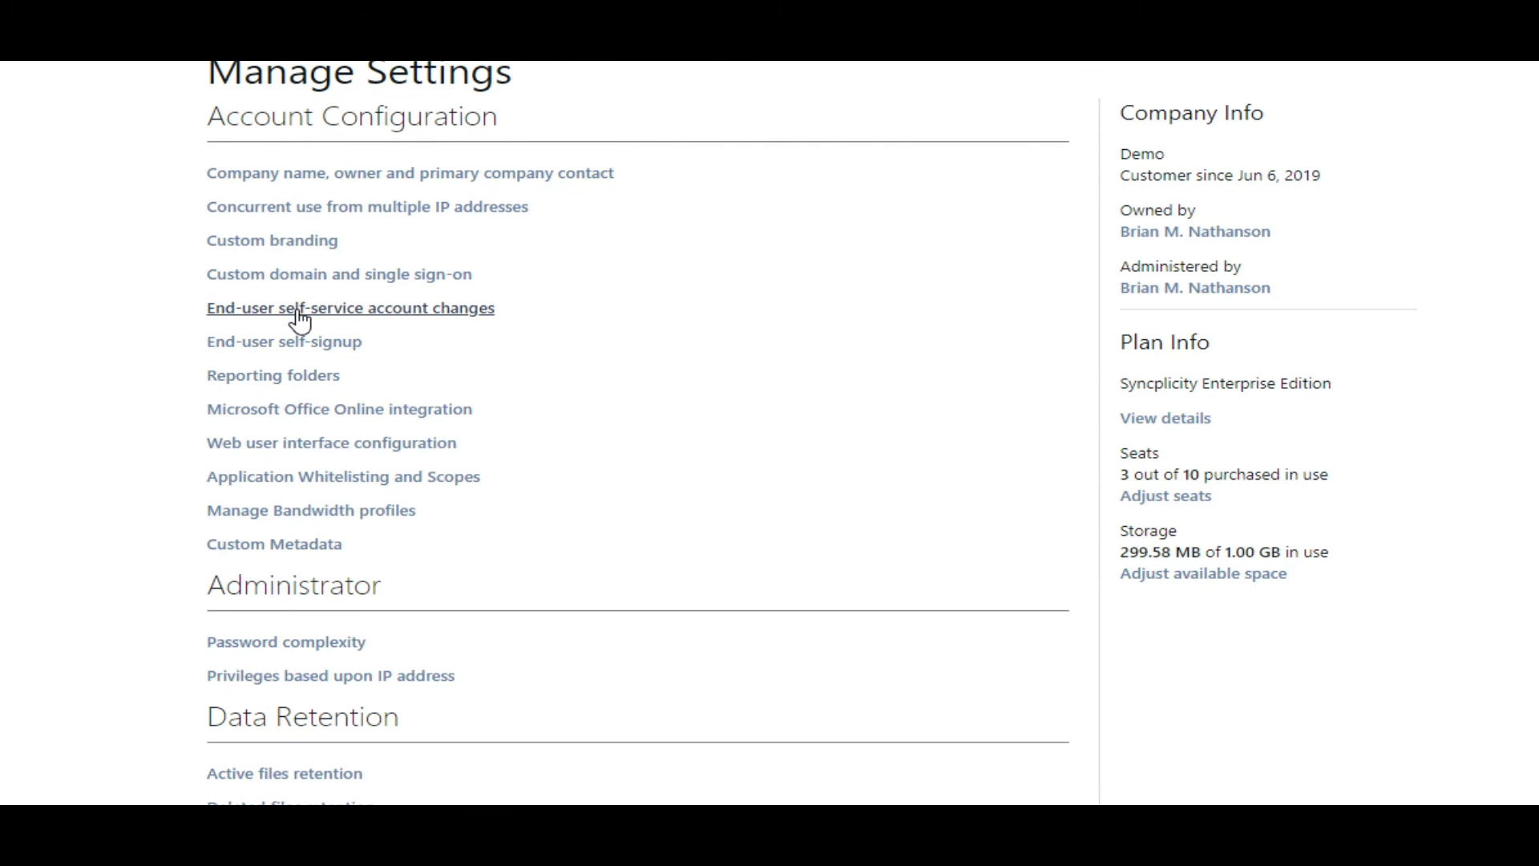
{"action": "scroll", "coordinate": [293, 546], "scroll_direction": "down", "scroll_amount": 4}
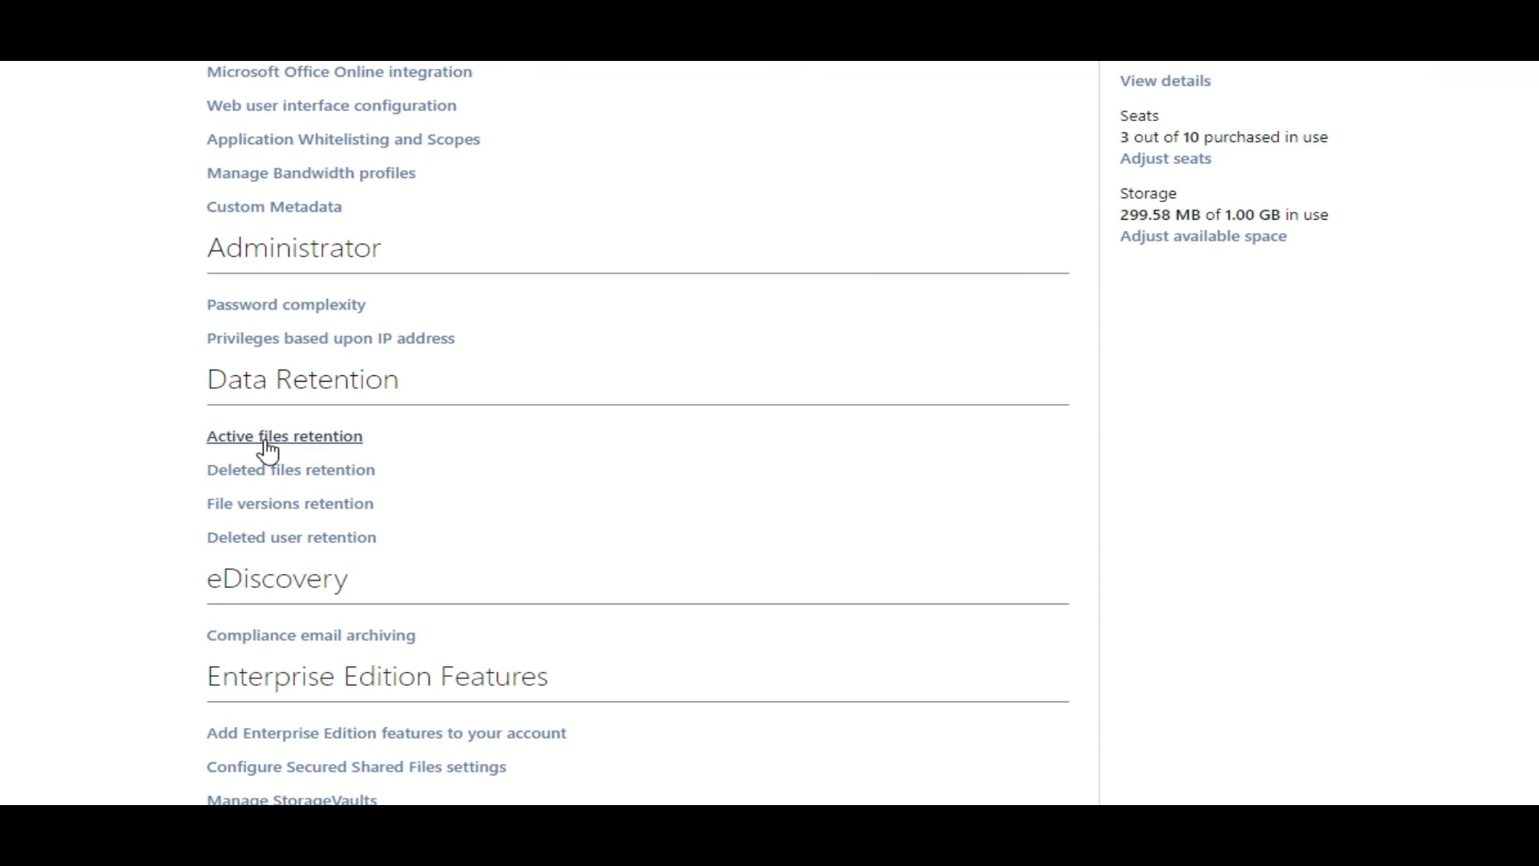
Try retaining unmodified active files for a finite period with retention enabled for all files, and cancel the changes.
{"action": "left_click", "coordinate": [262, 441]}
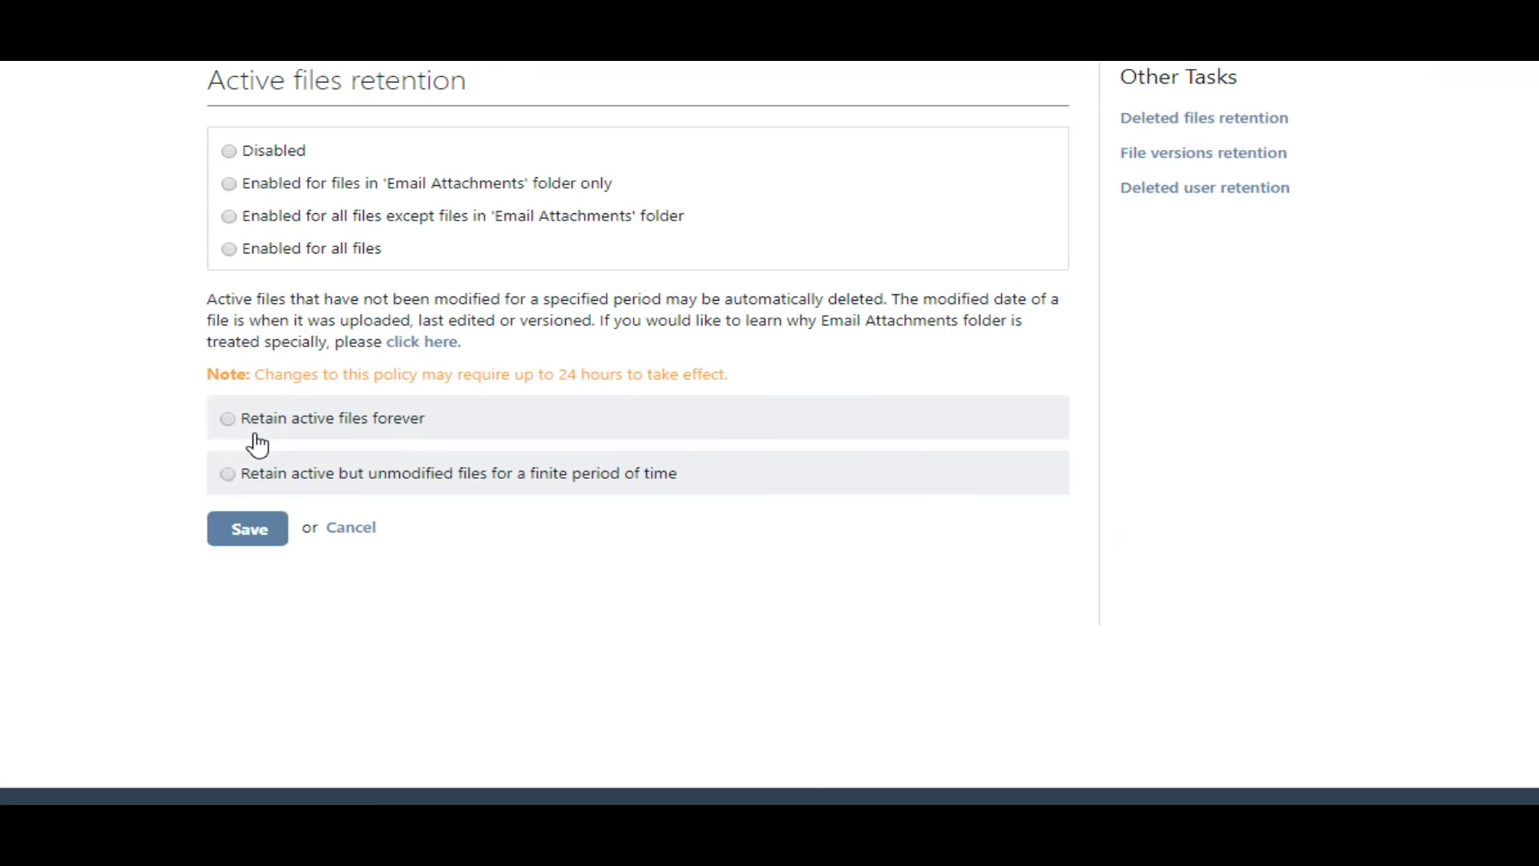
{"action": "left_click", "coordinate": [227, 475]}
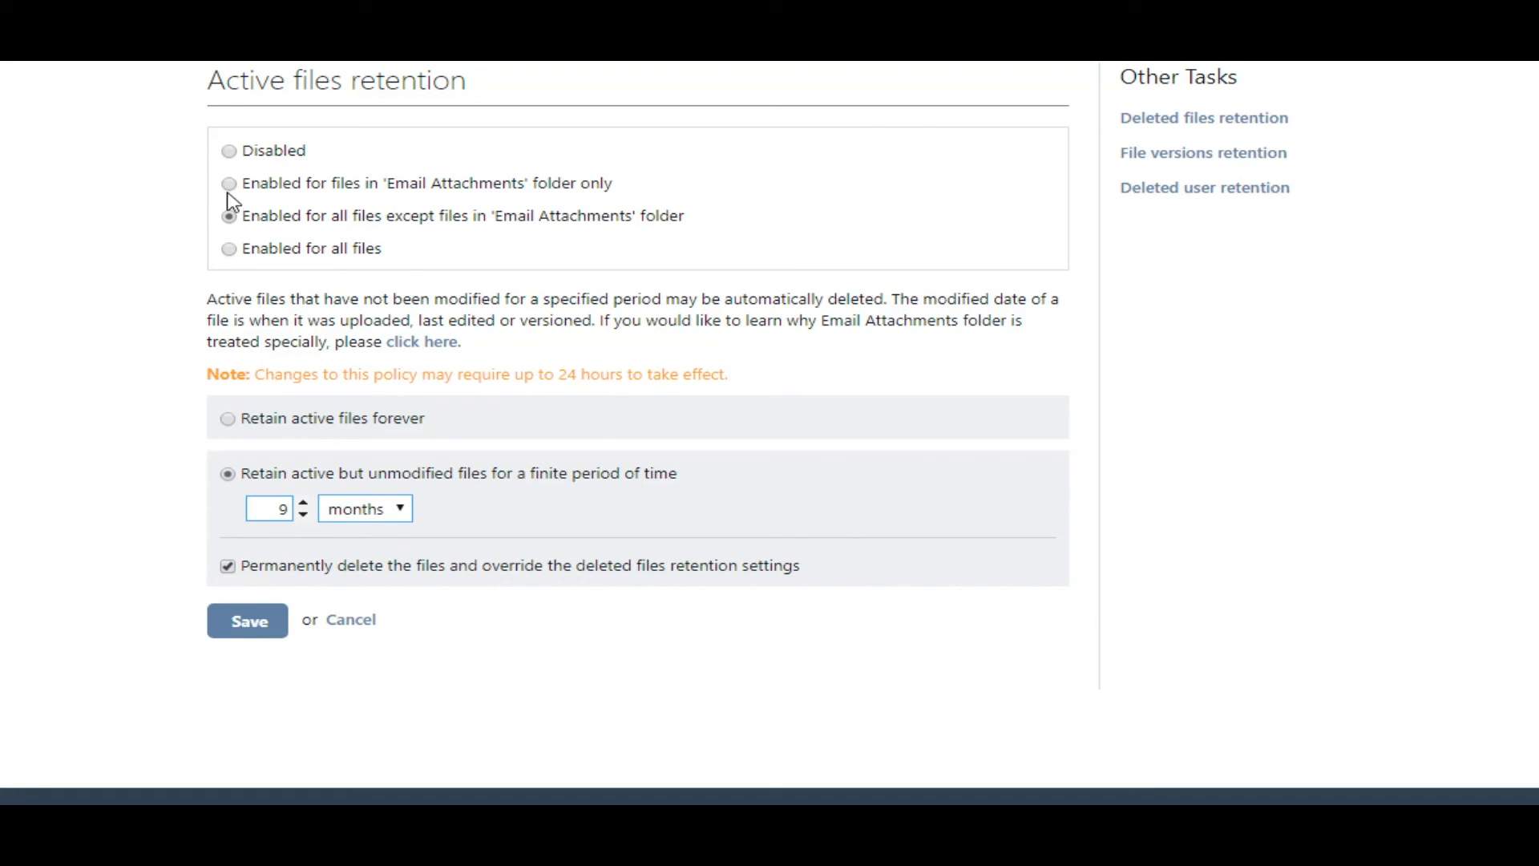
{"action": "left_click", "coordinate": [230, 250]}
{"action": "left_click", "coordinate": [341, 633]}
Look over the remaining account settings, including data retention, eDiscovery and Enterprise Edition features.
{"action": "scroll", "coordinate": [567, 498], "scroll_direction": "down", "scroll_amount": 3}
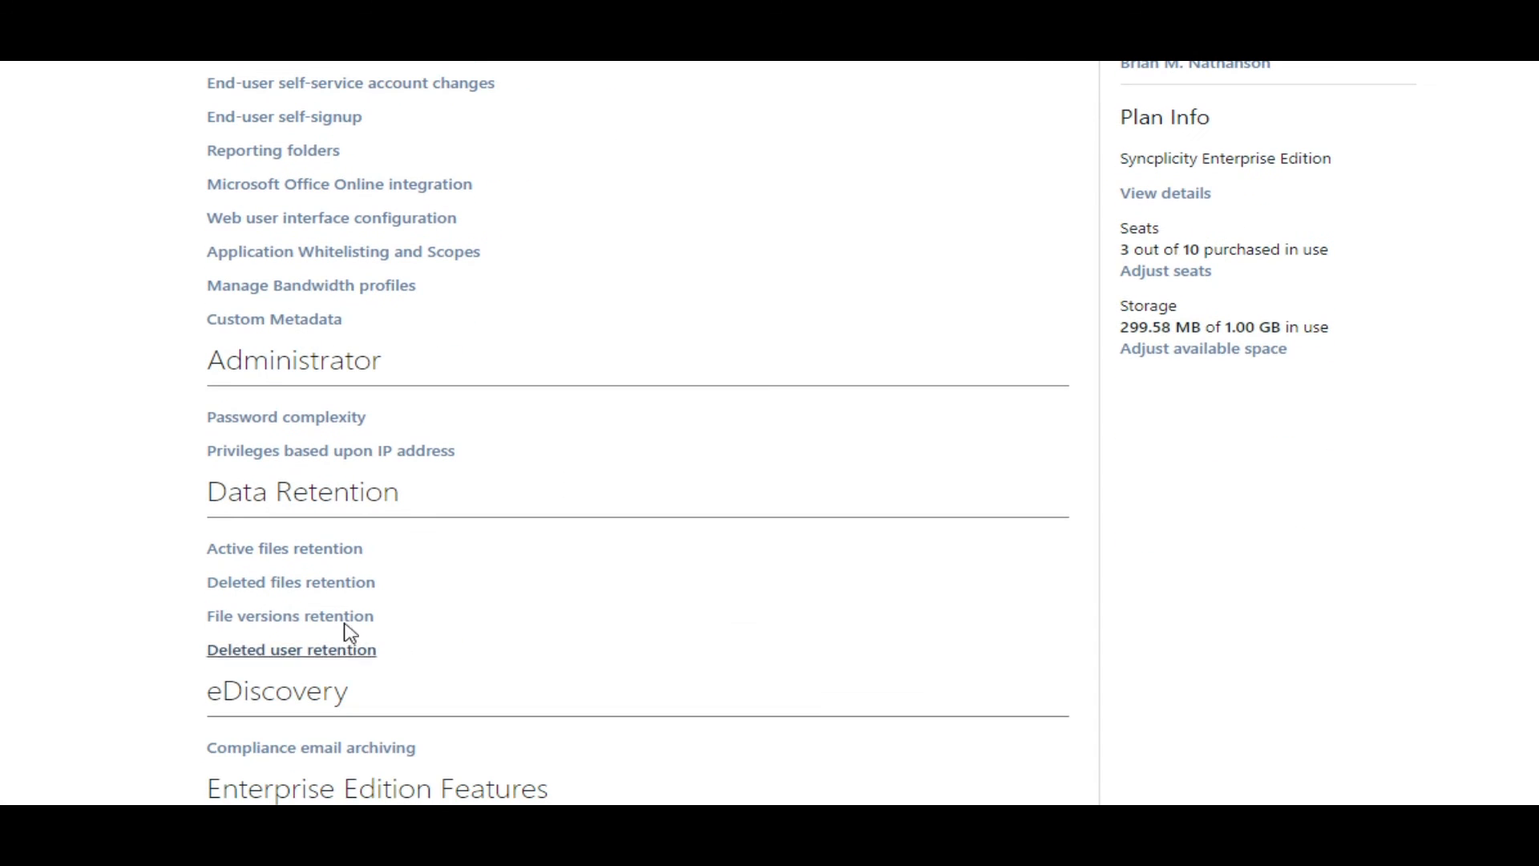
{"action": "scroll", "coordinate": [401, 632], "scroll_direction": "down", "scroll_amount": 3}
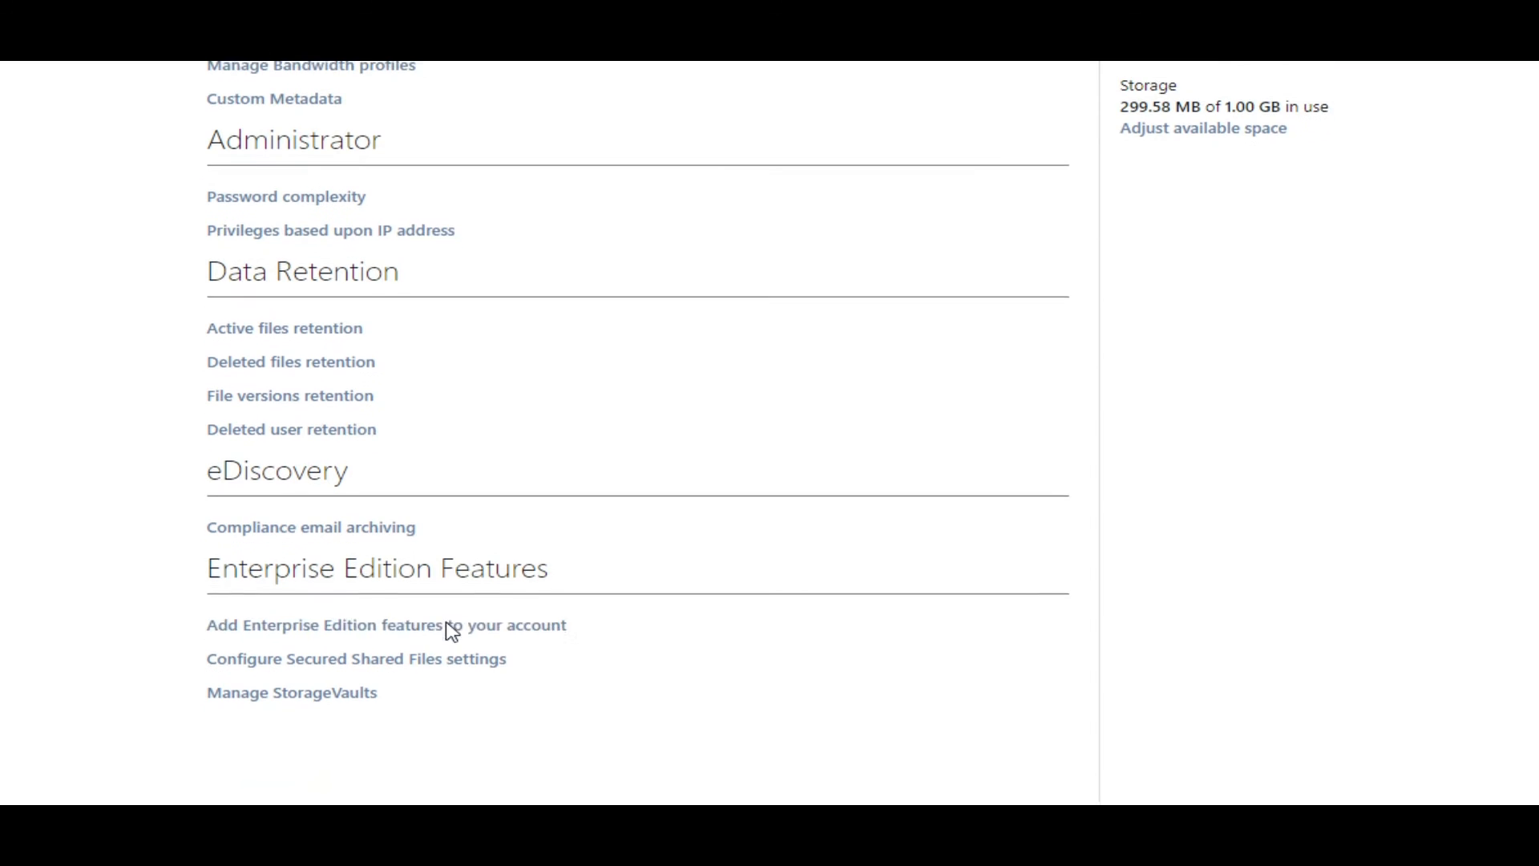
{"action": "scroll", "coordinate": [513, 535], "scroll_direction": "up", "scroll_amount": 5}
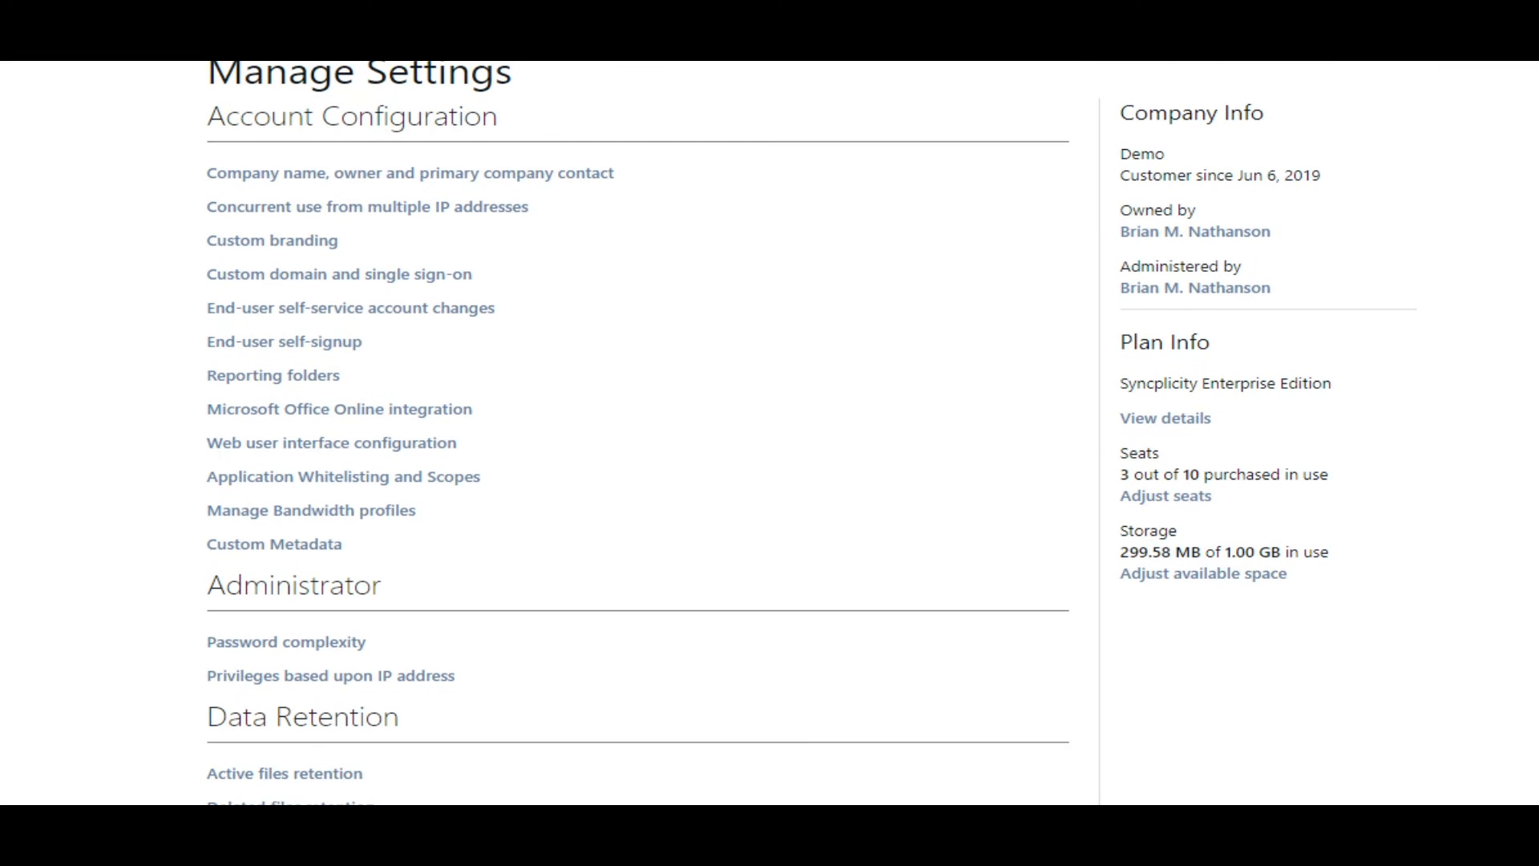